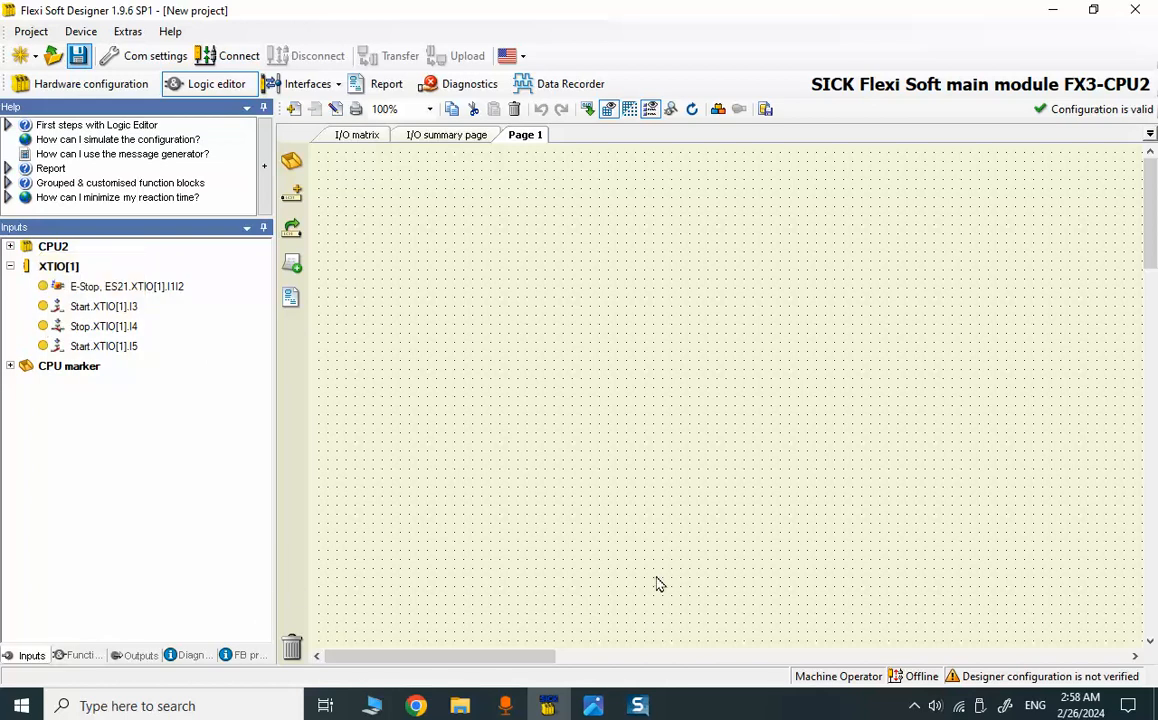
Step: Place an RS Flip-Flop block, an OR block and a NOT block on Page 1, ordered NOT, OR, flip-flop in signal direction
left_click(430, 109)
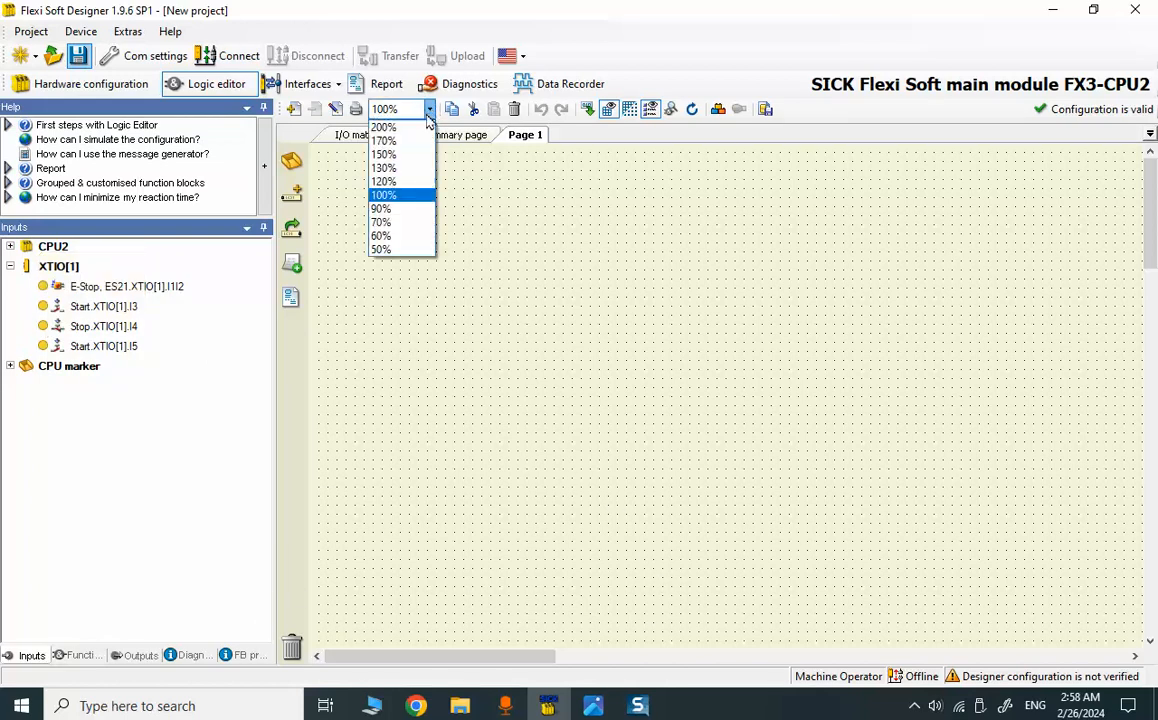
left_click(424, 212)
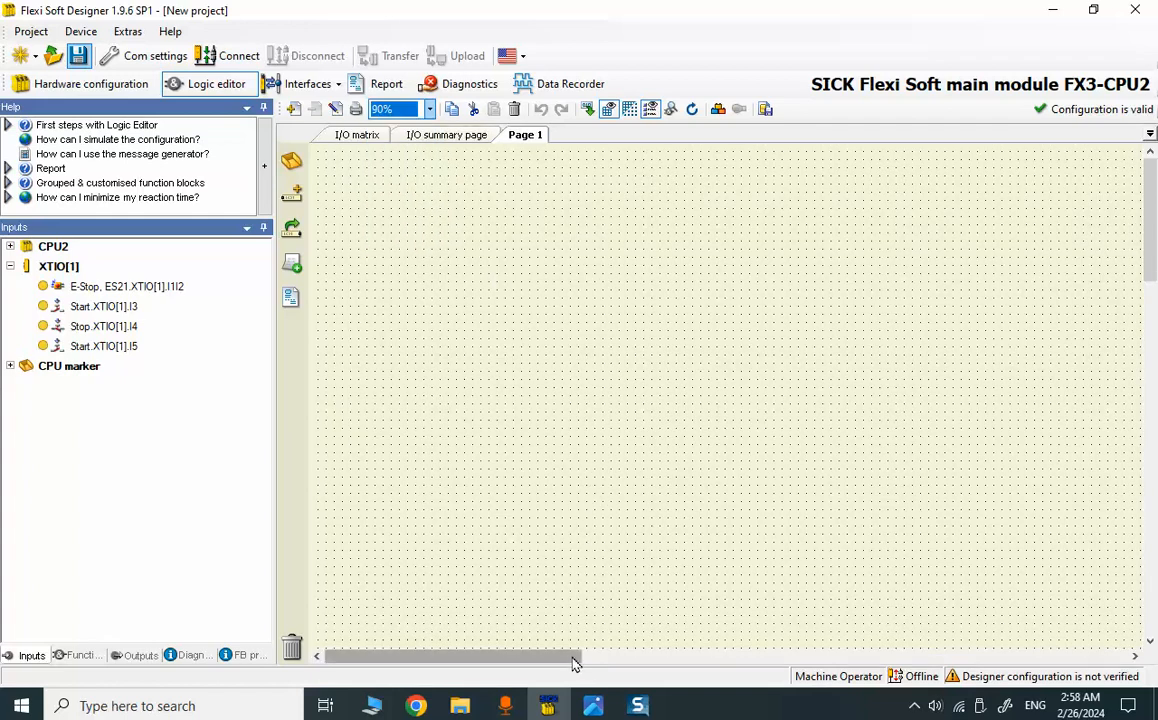
left_click_drag(608, 663, 634, 664)
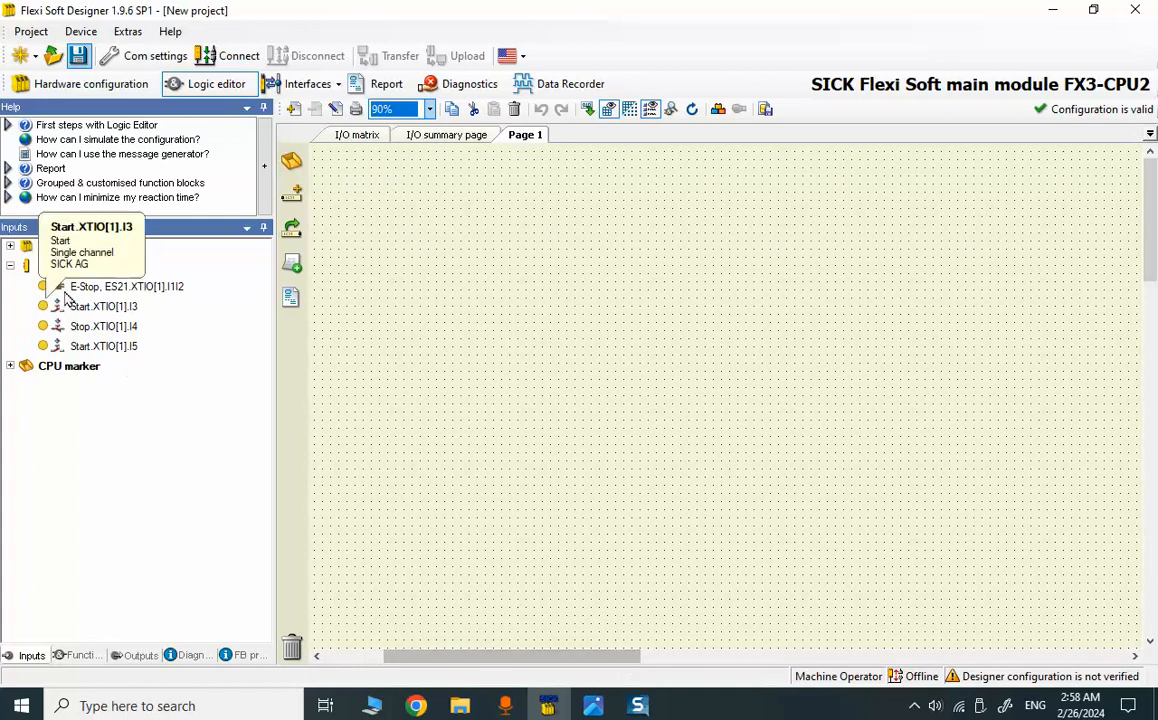
left_click(83, 655)
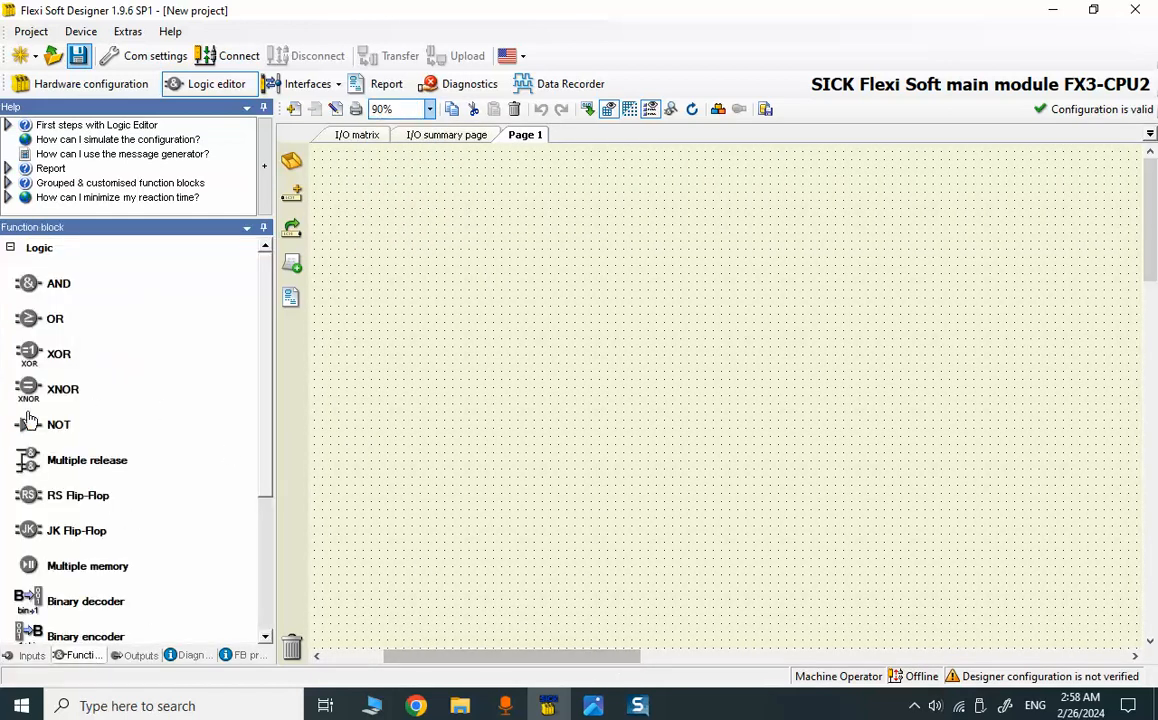
left_click_drag(75, 497, 949, 283)
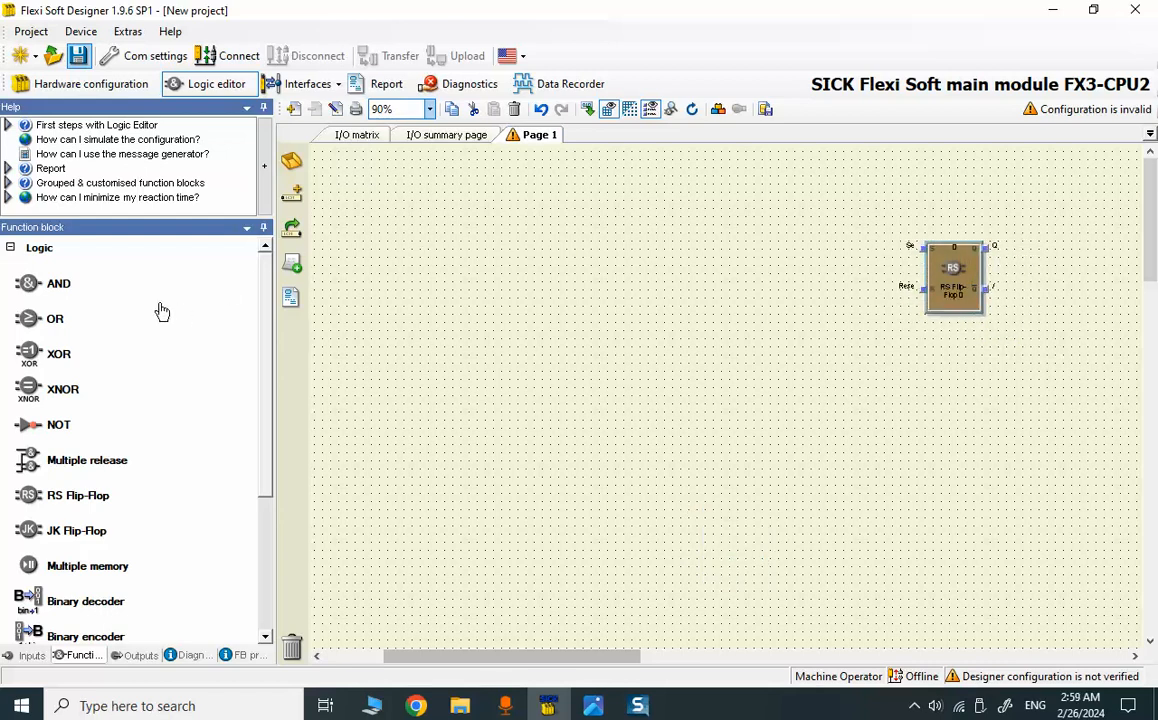
left_click_drag(45, 316, 734, 362)
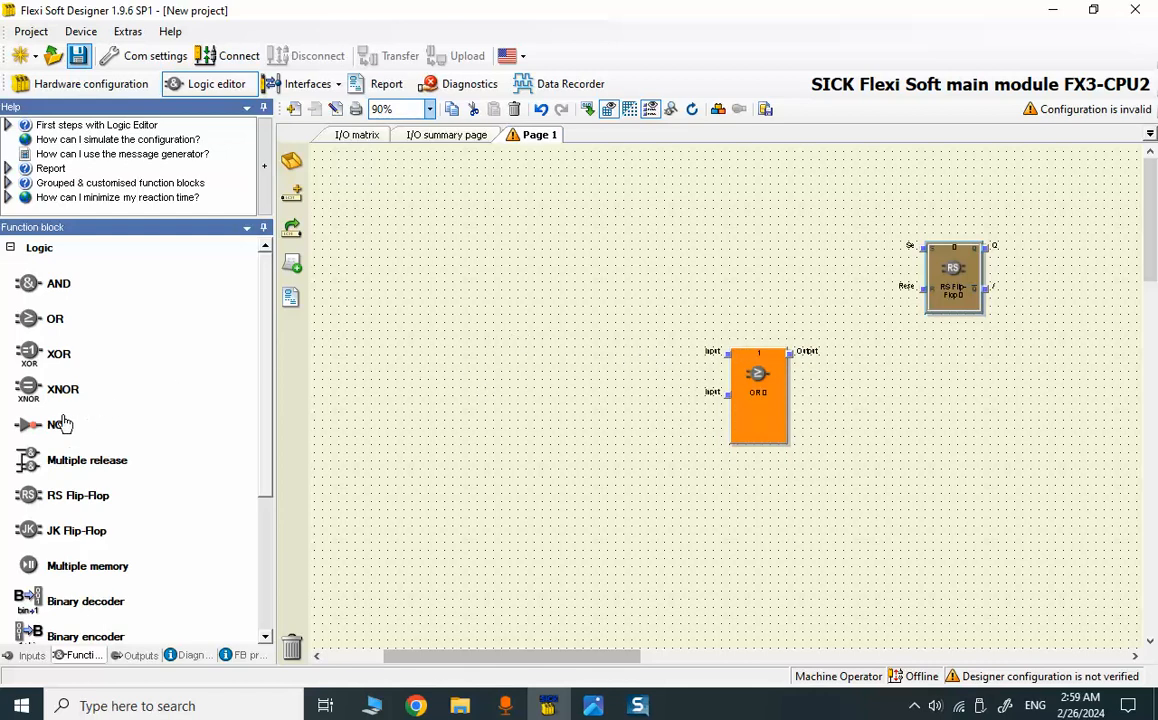
left_click_drag(57, 432, 576, 330)
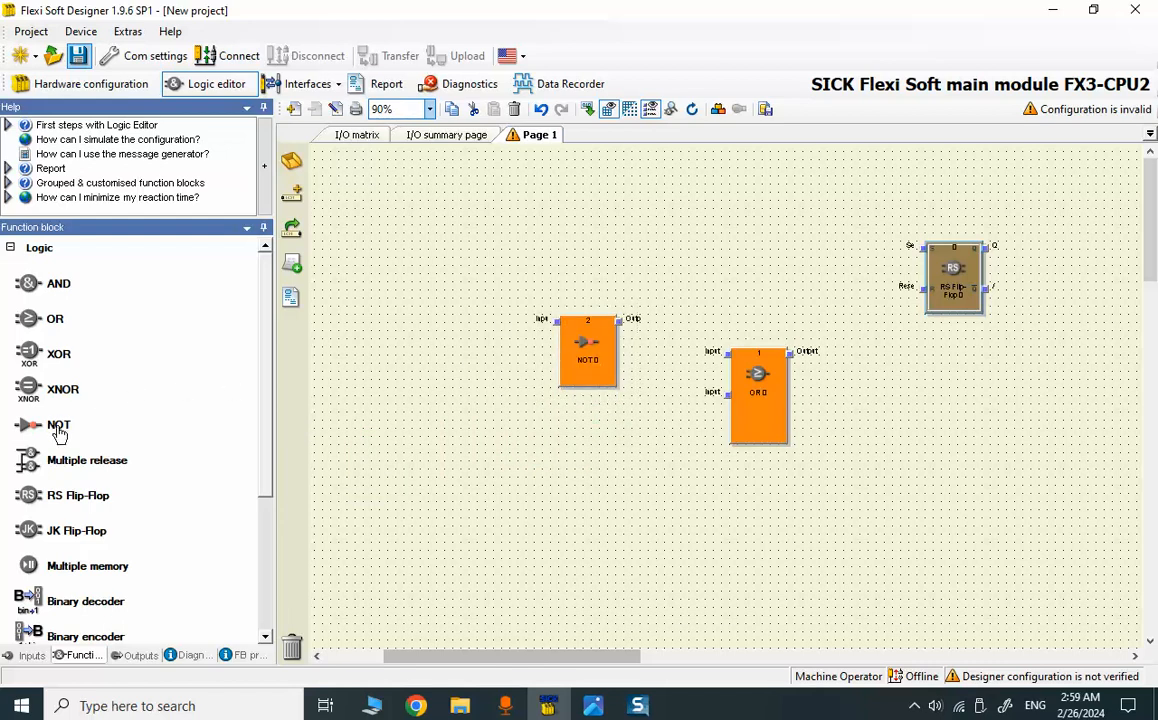
Step: Add a second NOT block below the first, wire both NOT outputs to the OR inputs and the OR output to the flip-flop's Reset
mouse_move(55, 422)
left_mouse_down()
mouse_move(345, 494)
mouse_move(527, 480)
mouse_move(553, 452)
mouse_move(693, 439)
mouse_move(726, 392)
left_mouse_up()
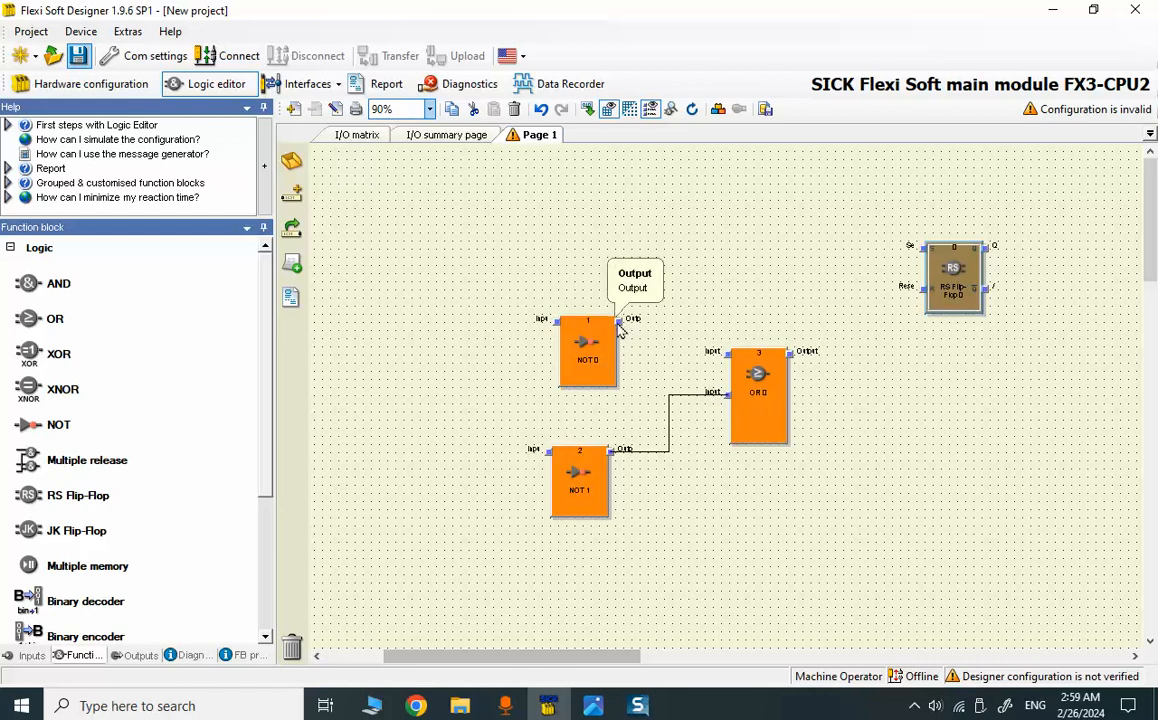
left_click_drag(620, 321, 924, 289)
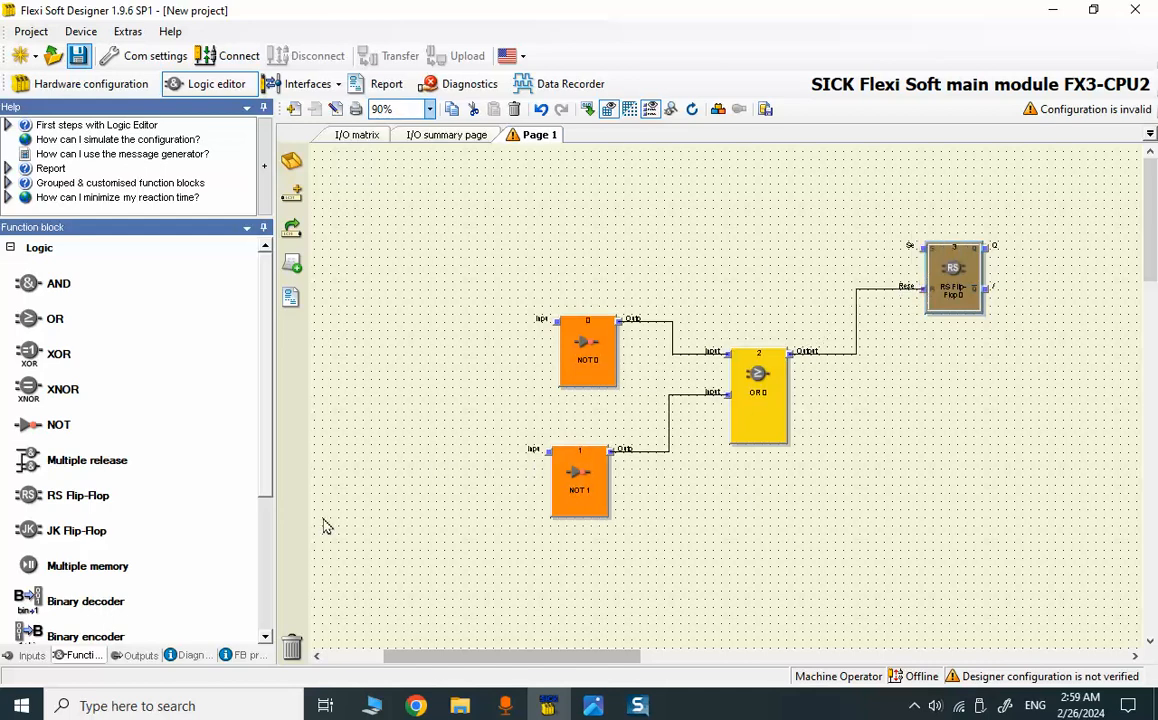
Step: Place the XTIO[1] inputs: E-Stop ES21 I1I2 beside the upper NOT, Stop I4 beside the lower NOT, and Start I3 above them
left_click(38, 657)
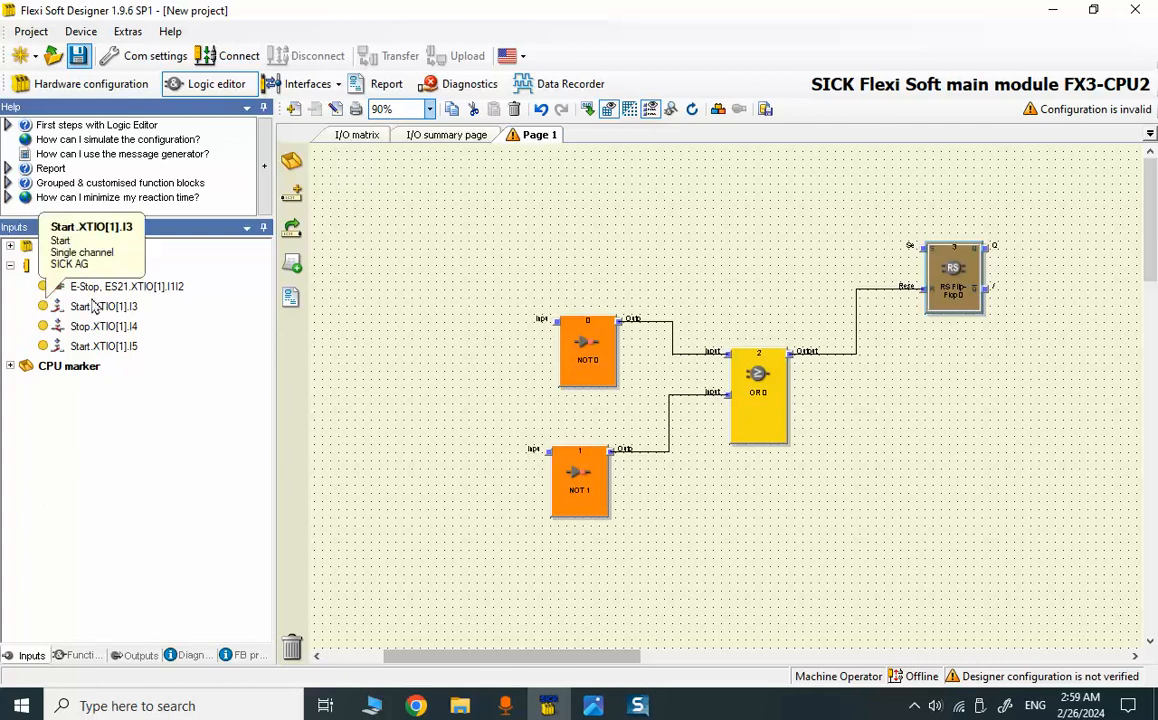
left_click_drag(90, 287, 366, 324)
left_click(386, 379)
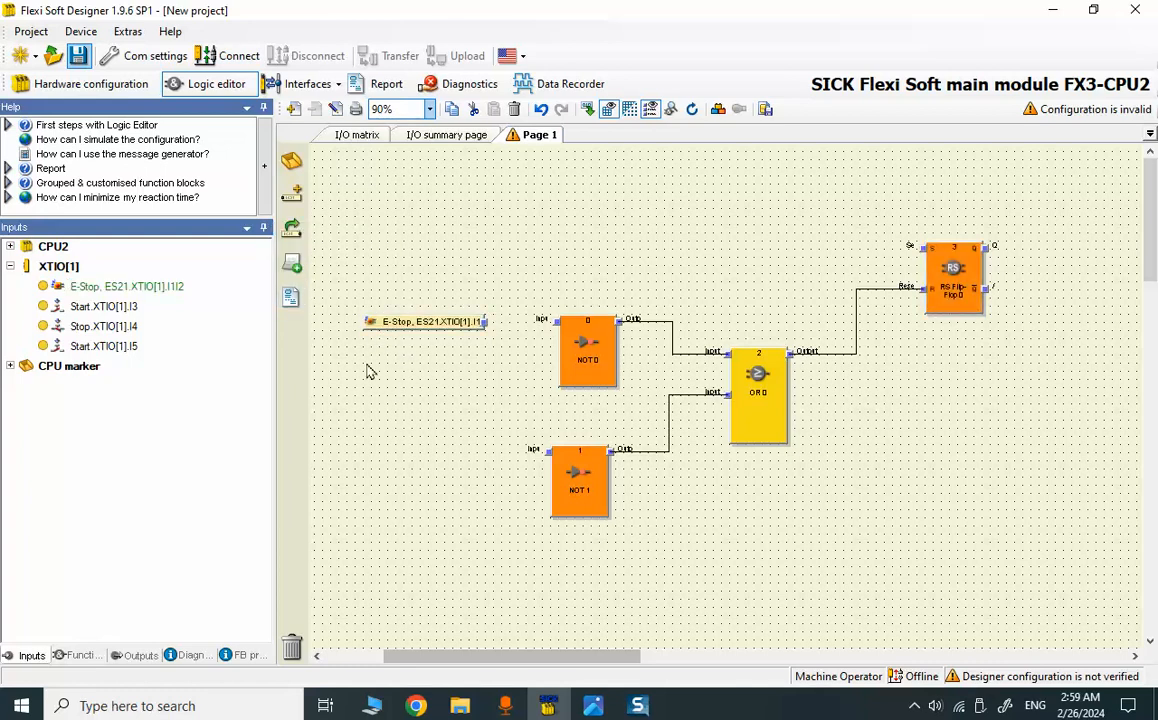
left_click_drag(138, 332, 498, 511)
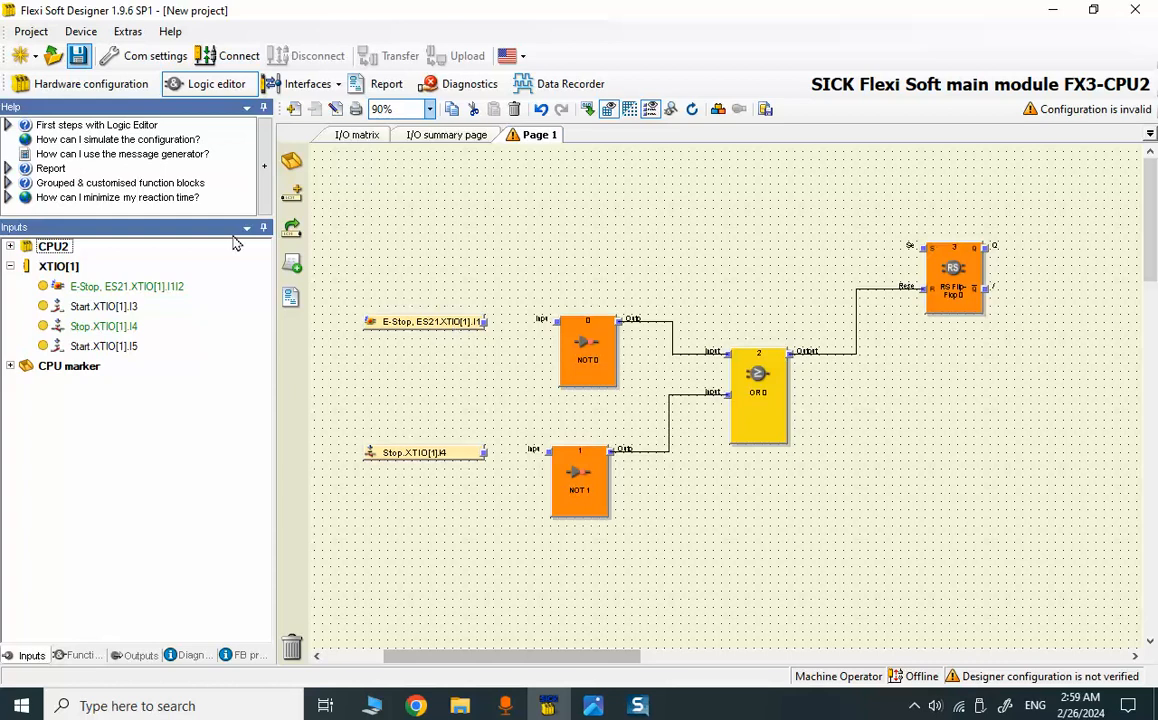
left_click_drag(107, 311, 529, 239)
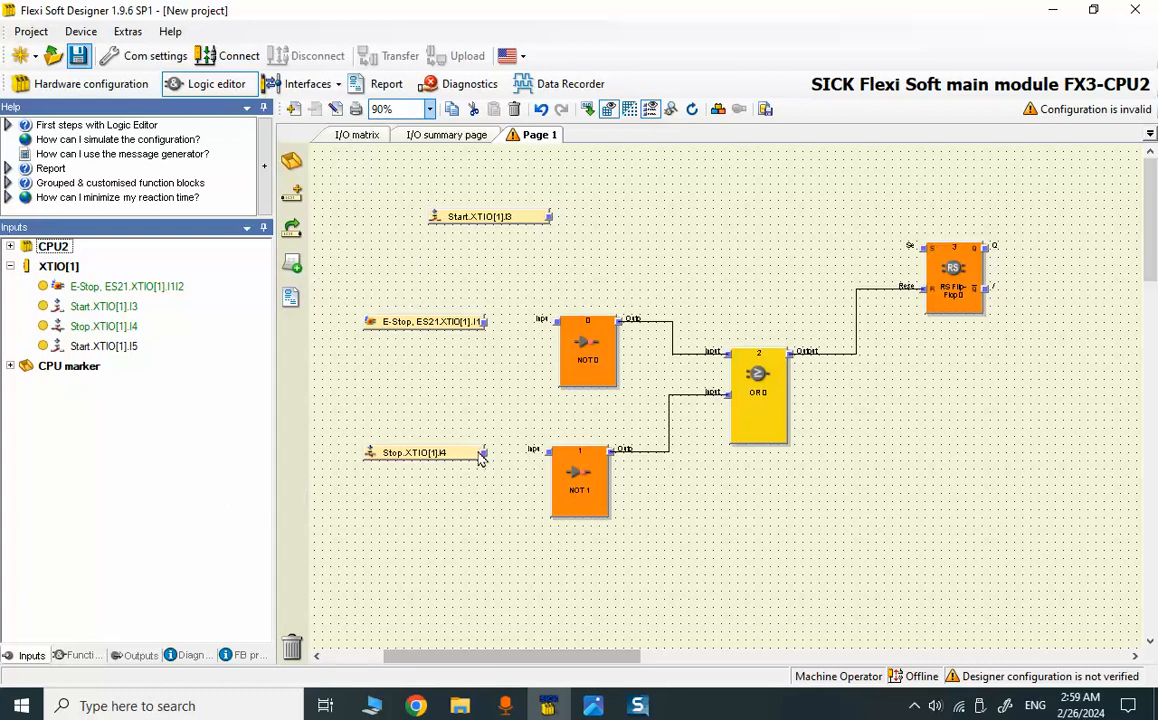
Step: Wire Stop I4 to the lower NOT, E-Stop to the upper NOT and Start I3 to the flip-flop's Set, shifting Start I3 further left
mouse_move(478, 453)
left_mouse_down()
mouse_move(543, 461)
mouse_move(486, 460)
left_mouse_up()
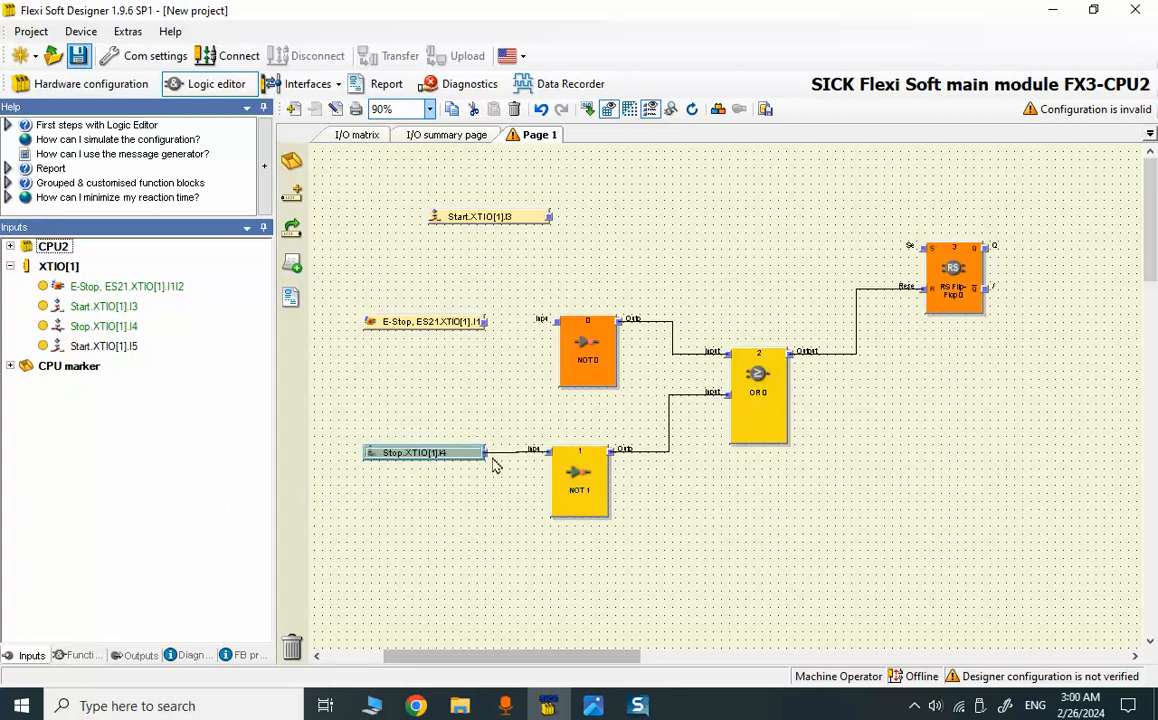
left_click(521, 507)
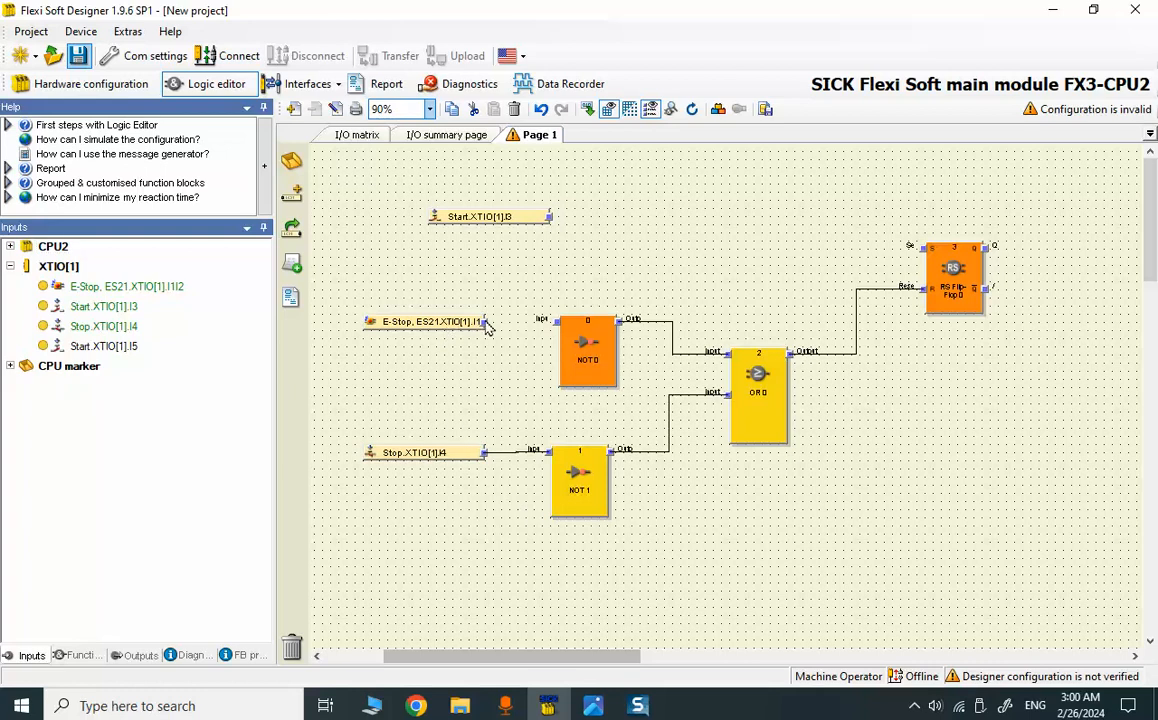
left_click_drag(486, 322, 561, 325)
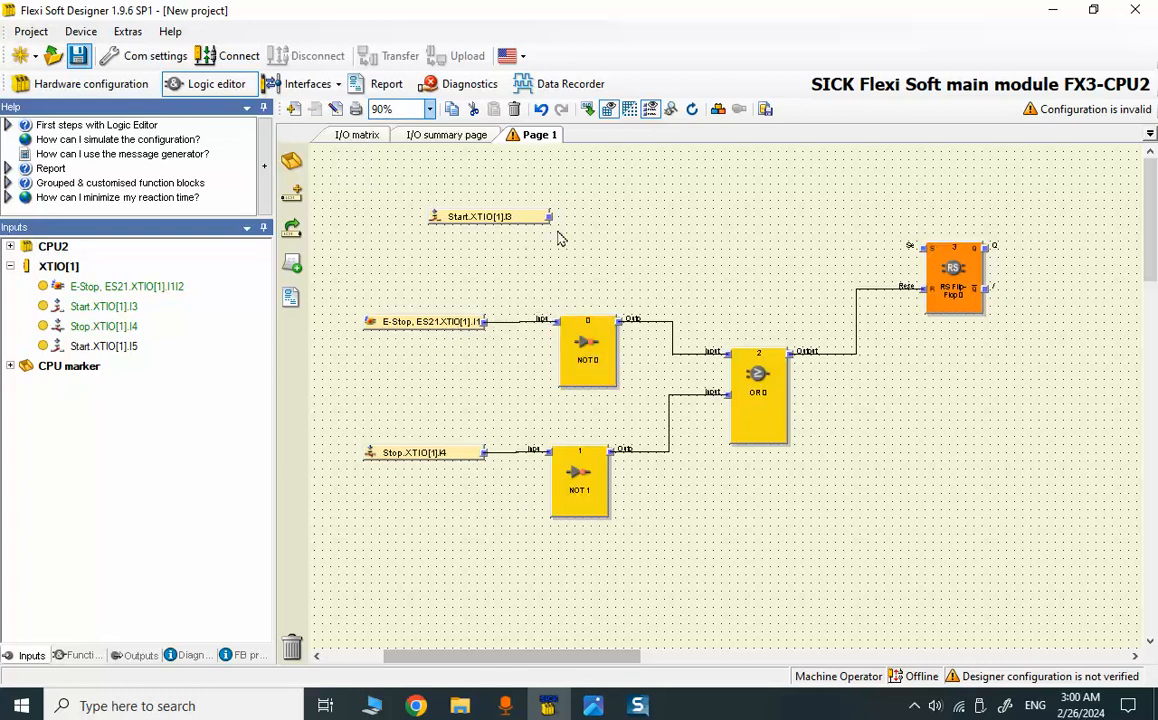
left_click_drag(549, 217, 924, 249)
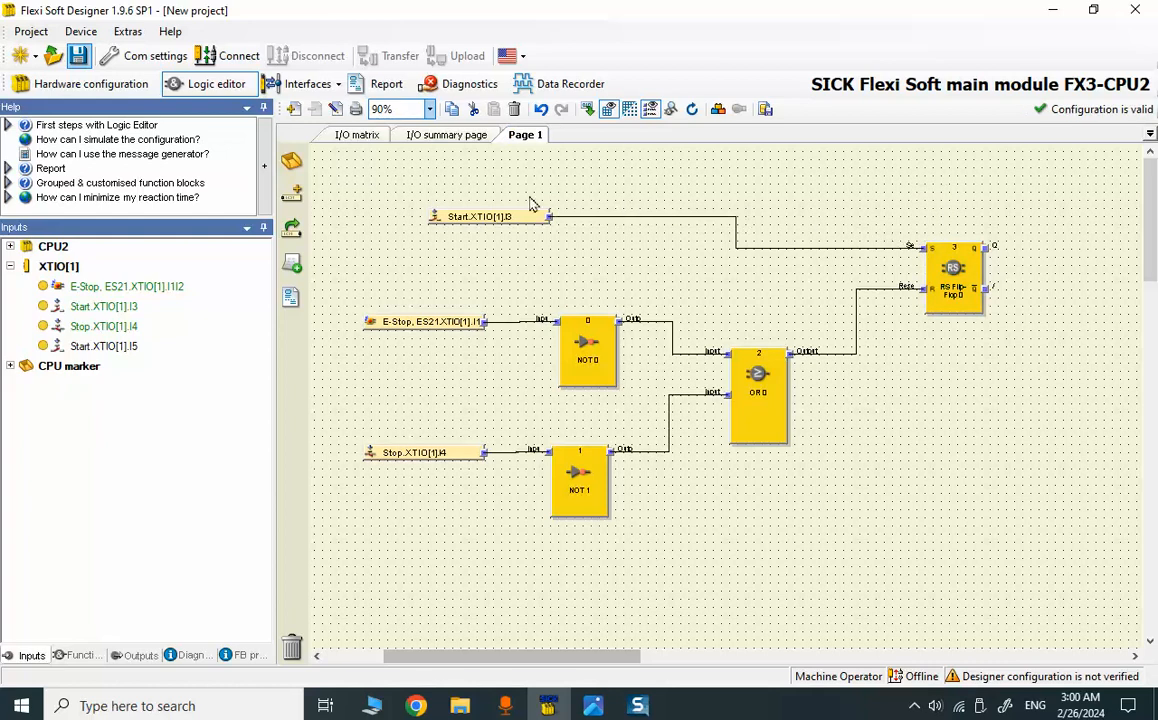
left_click_drag(483, 218, 435, 210)
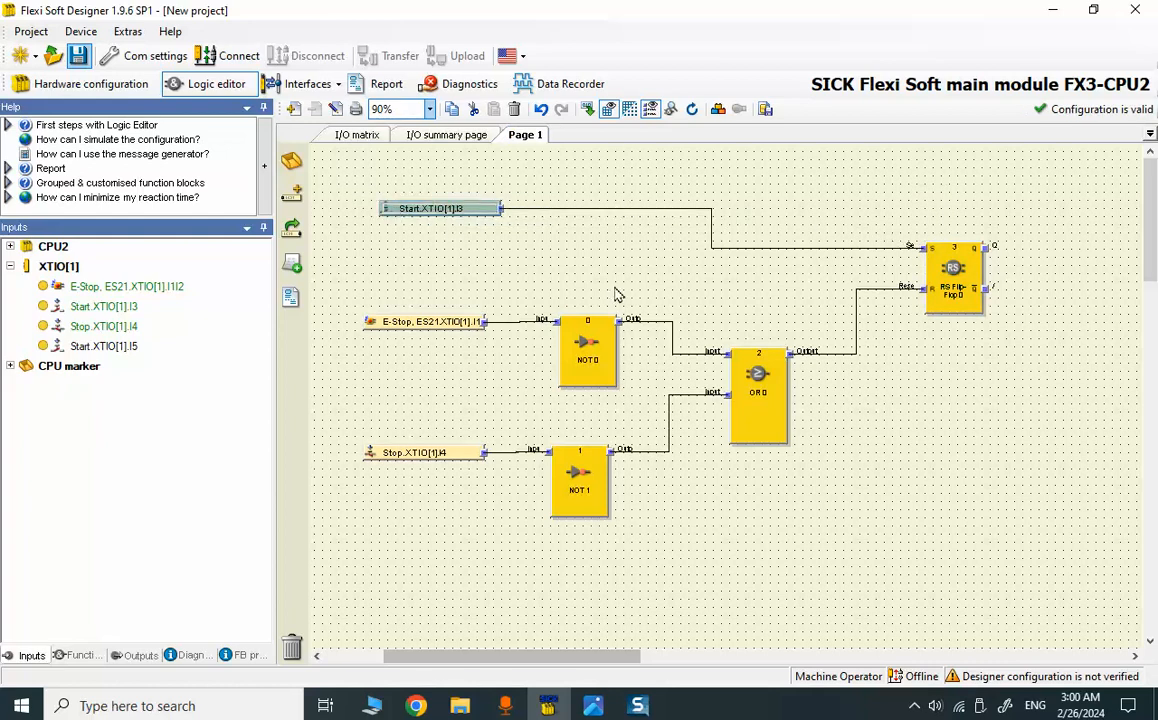
Step: Place the Motor contactor XTIO[1].Q1 output beside the RS Flip-Flop and connect it to the flip-flop's Q output
left_click(614, 657)
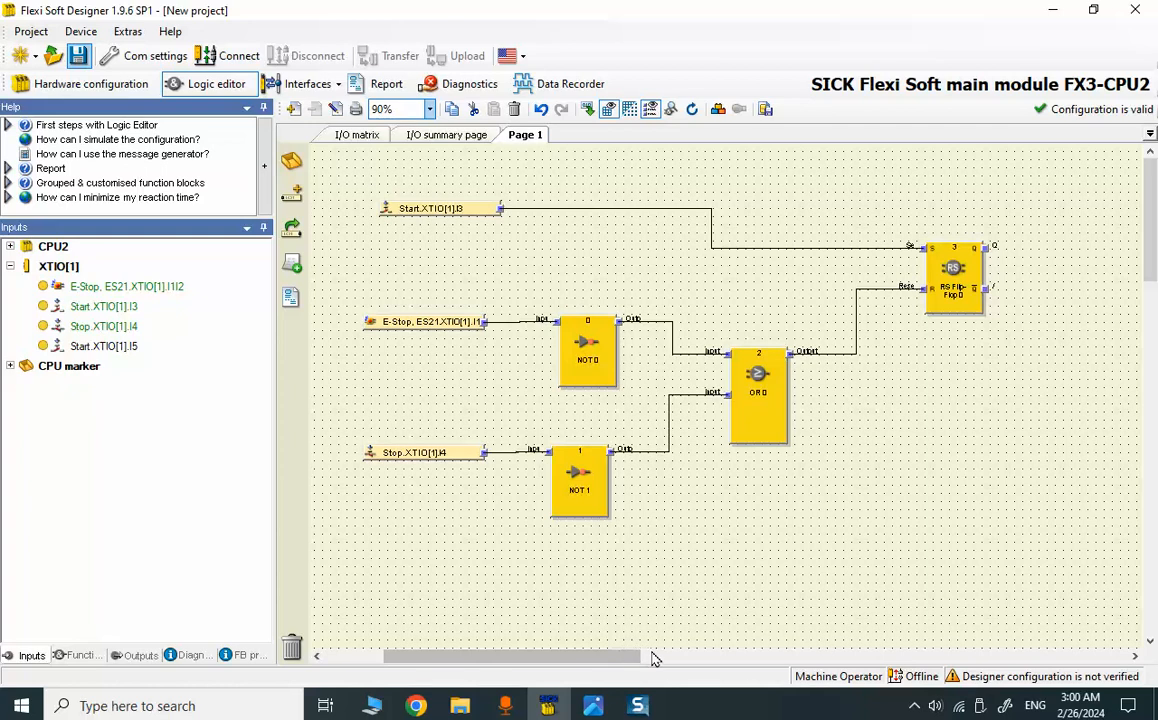
left_click_drag(628, 659, 690, 677)
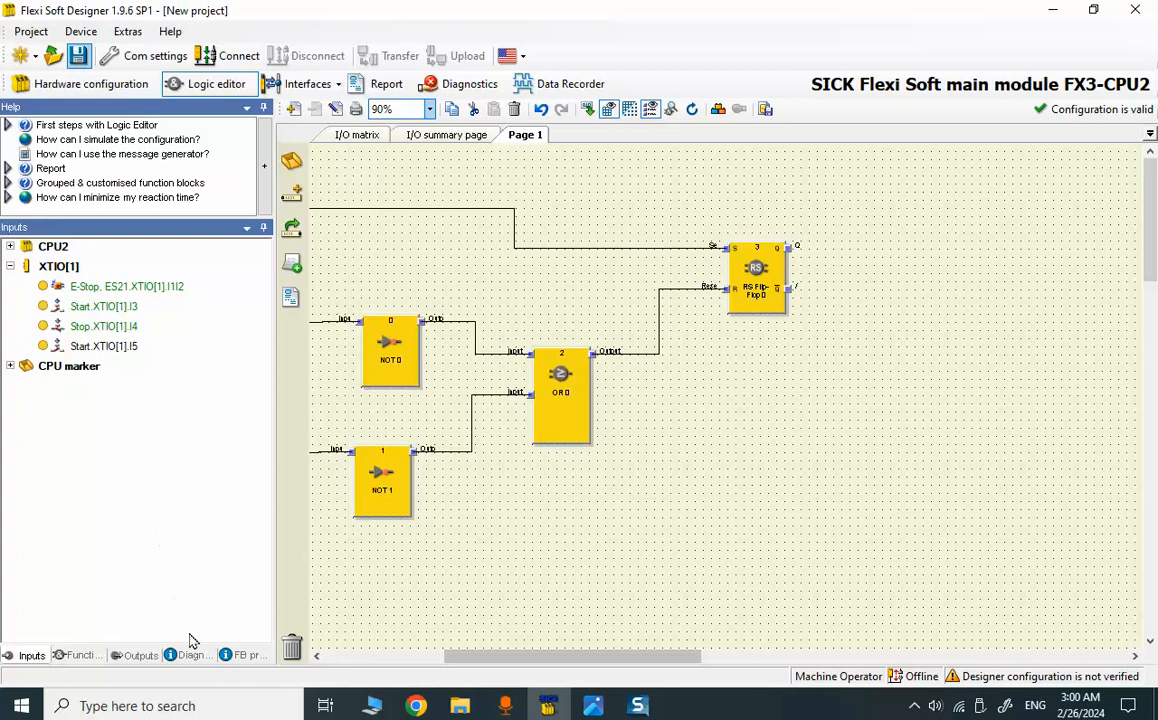
left_click(141, 655)
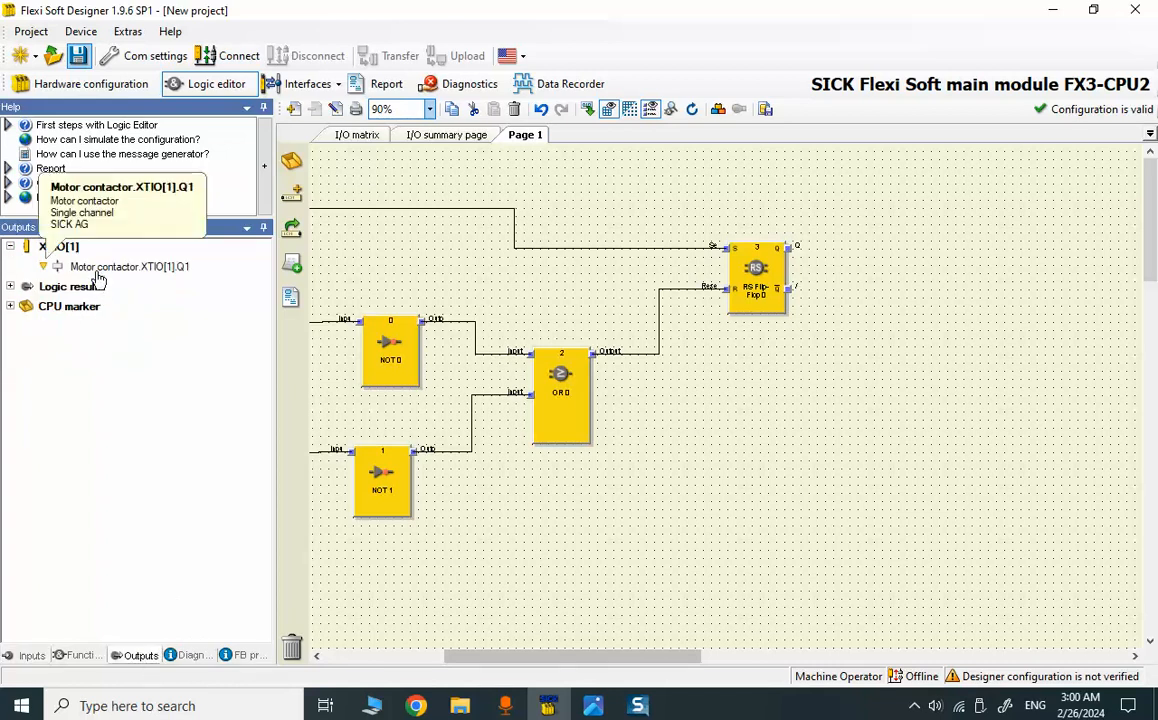
left_click_drag(96, 266, 805, 243)
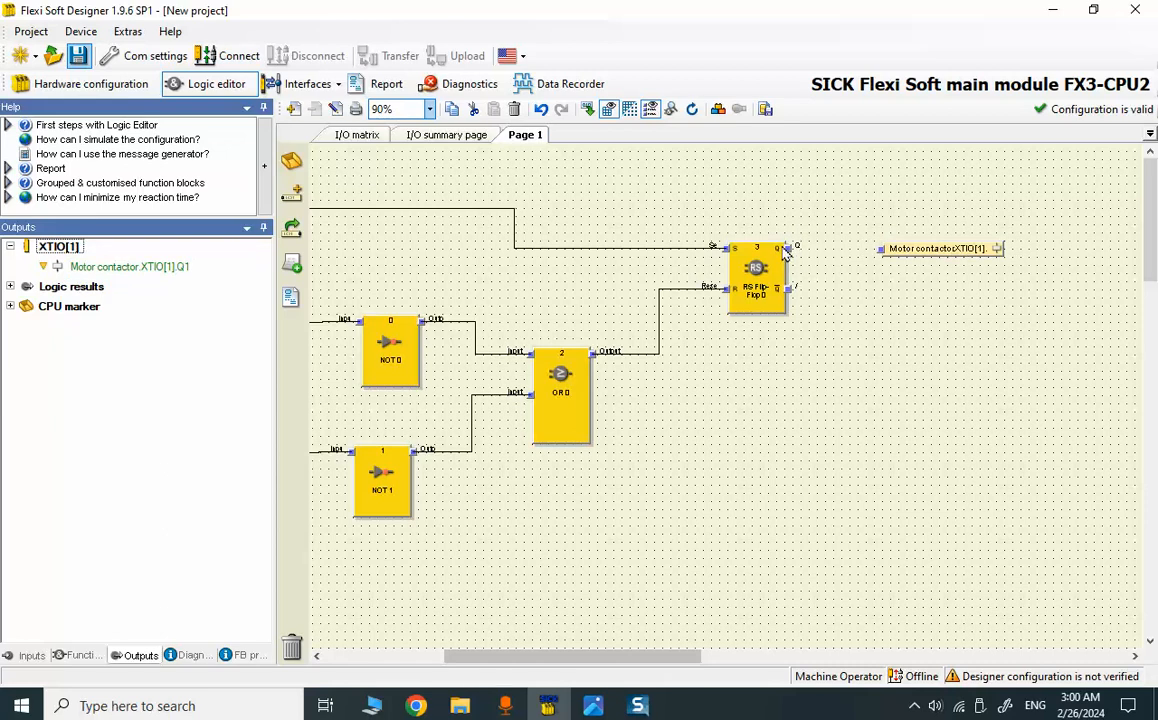
left_click_drag(789, 247, 881, 248)
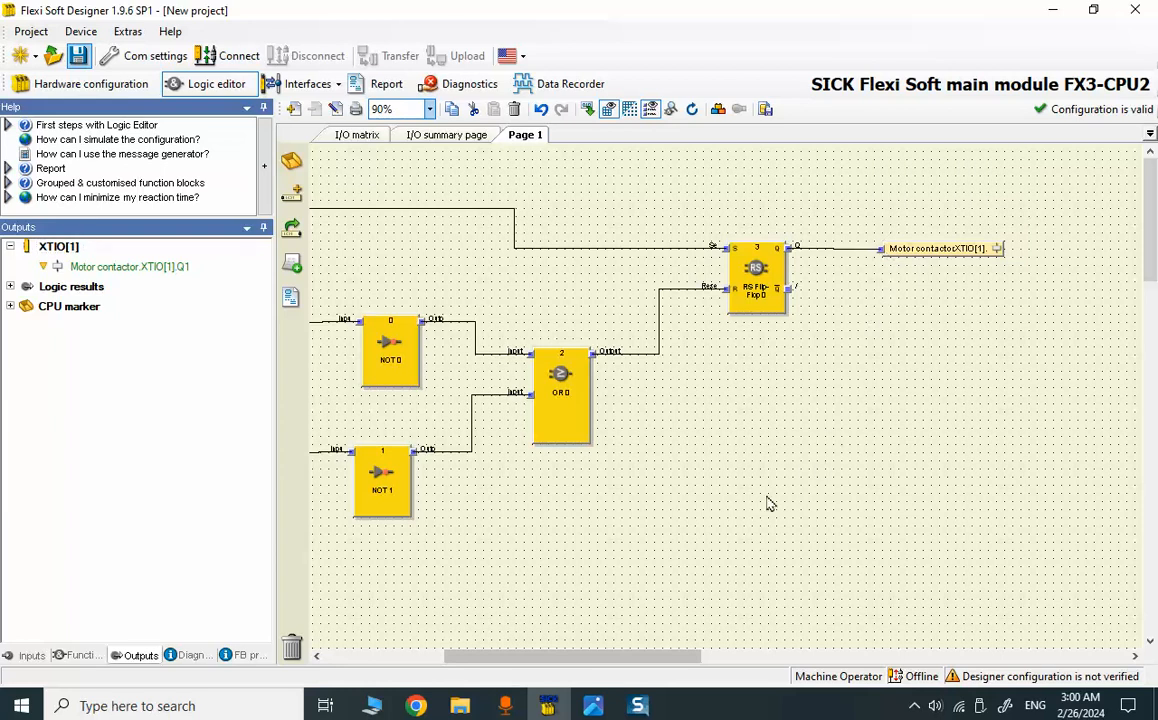
Step: Align the upper NOT block vertically with the lower one and narrow the side pane so the whole diagram fits in the editor
left_click_drag(688, 651, 638, 657)
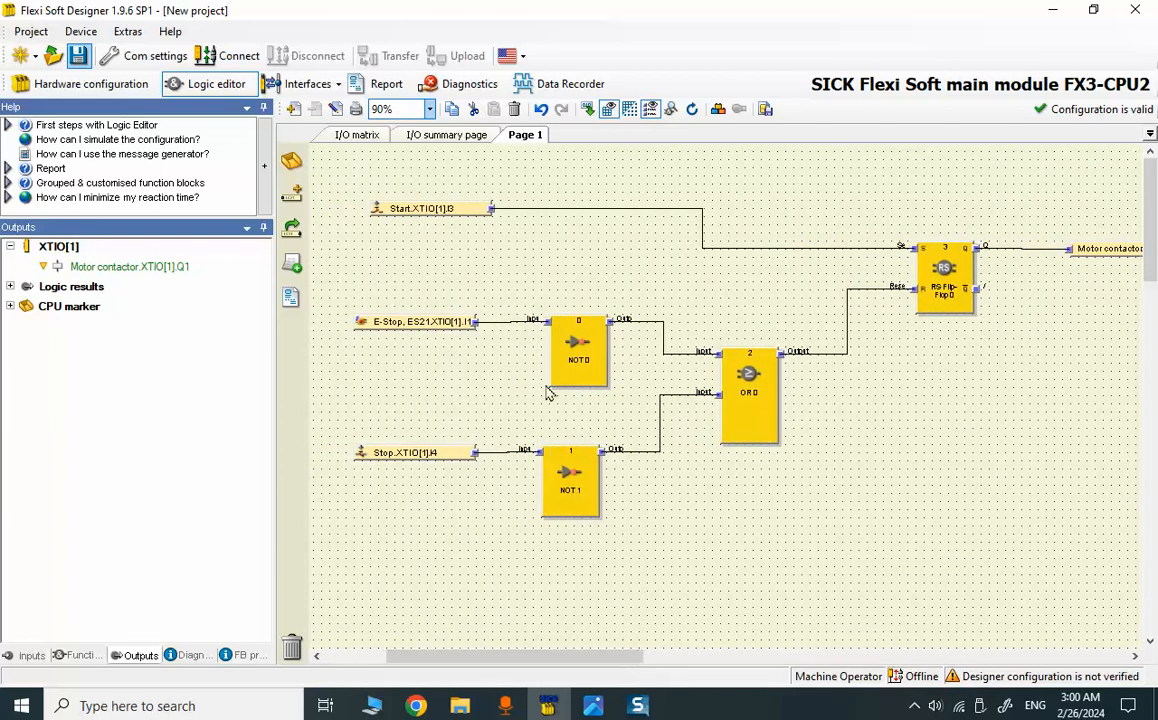
left_click_drag(562, 364, 558, 367)
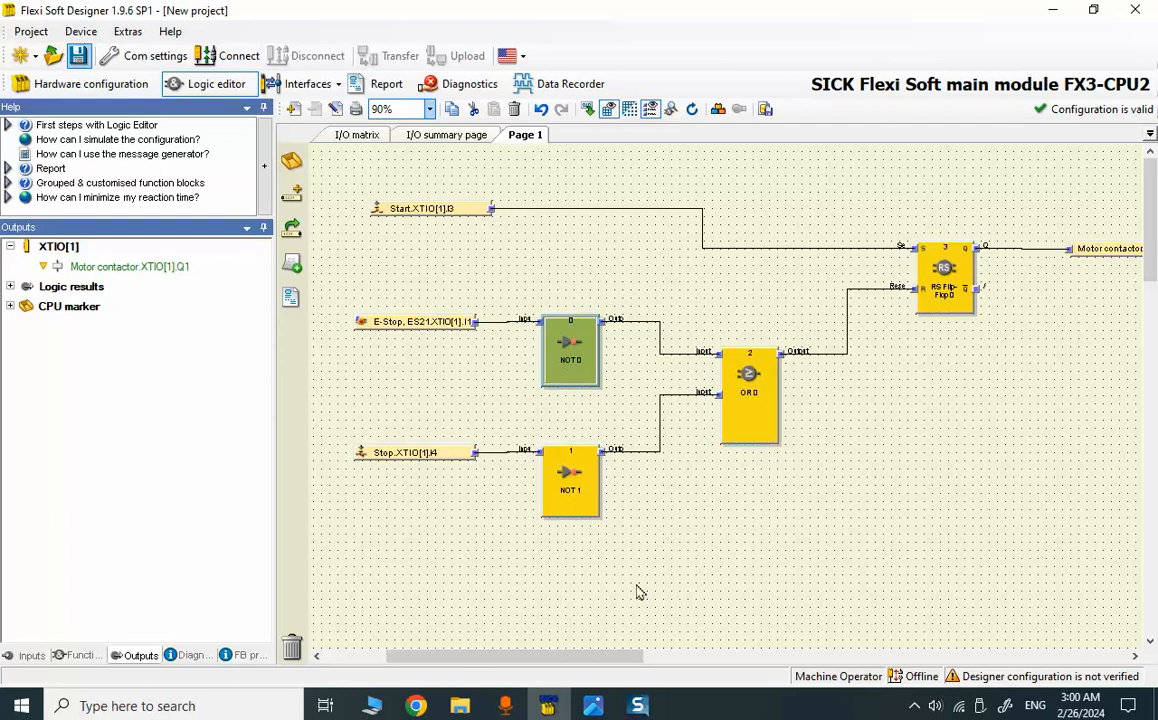
left_click(639, 705)
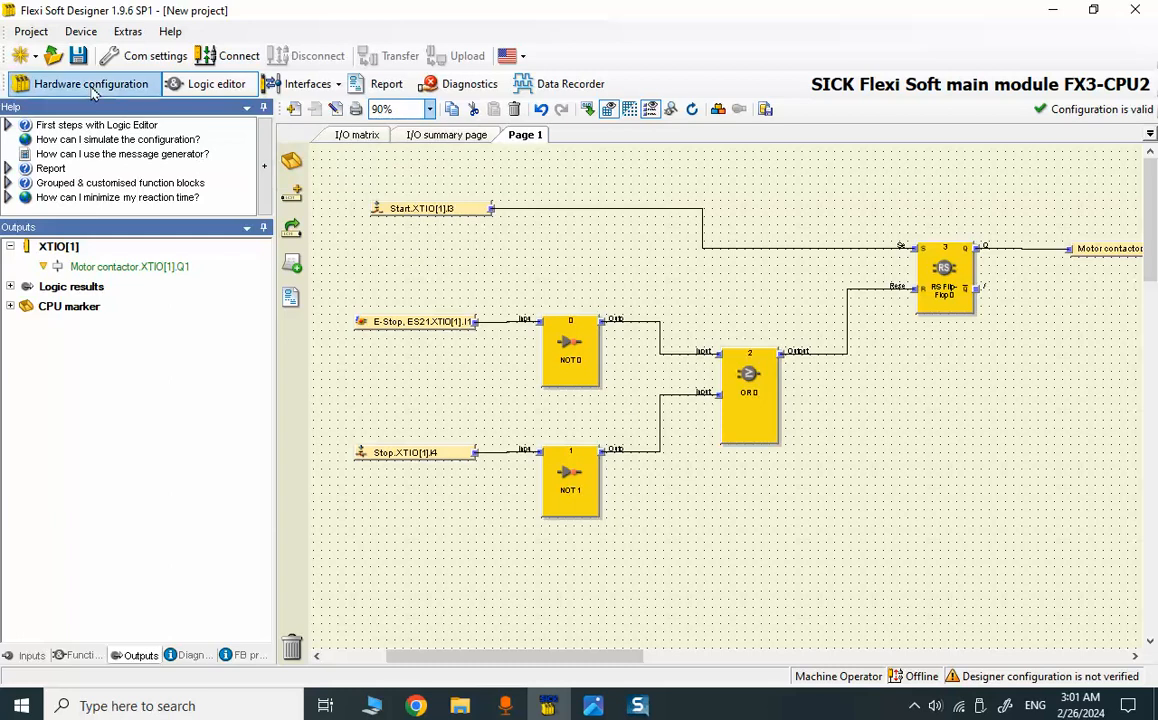
left_click(78, 55)
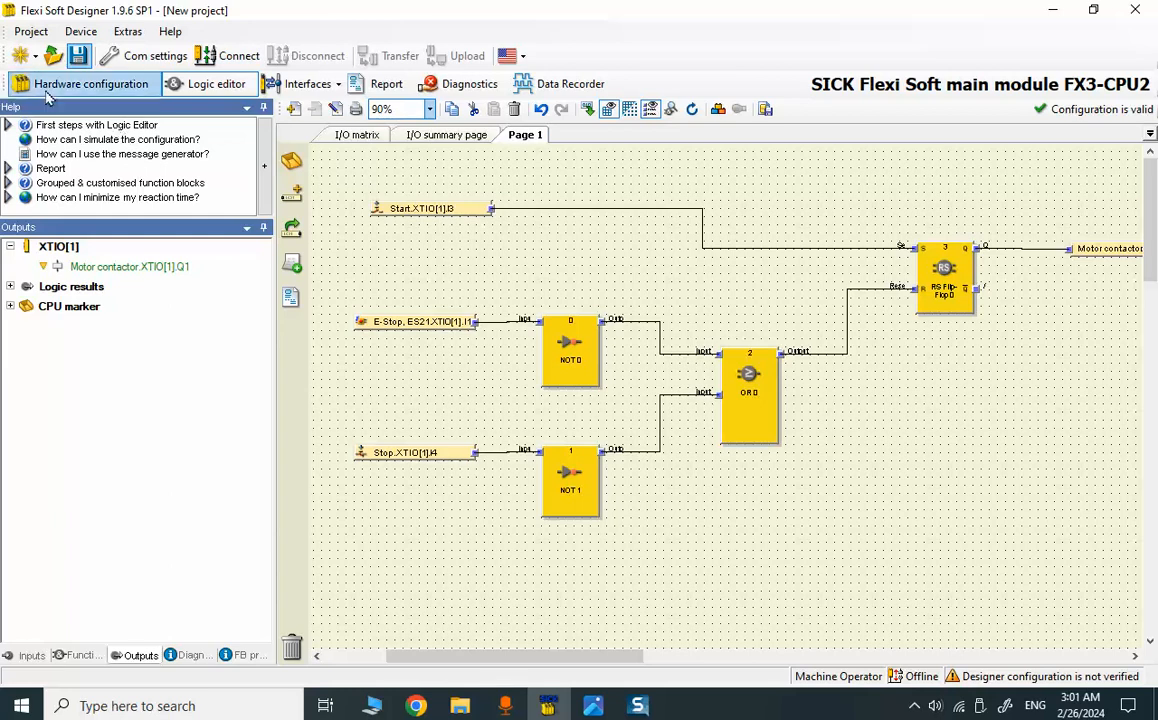
left_click_drag(275, 343, 208, 340)
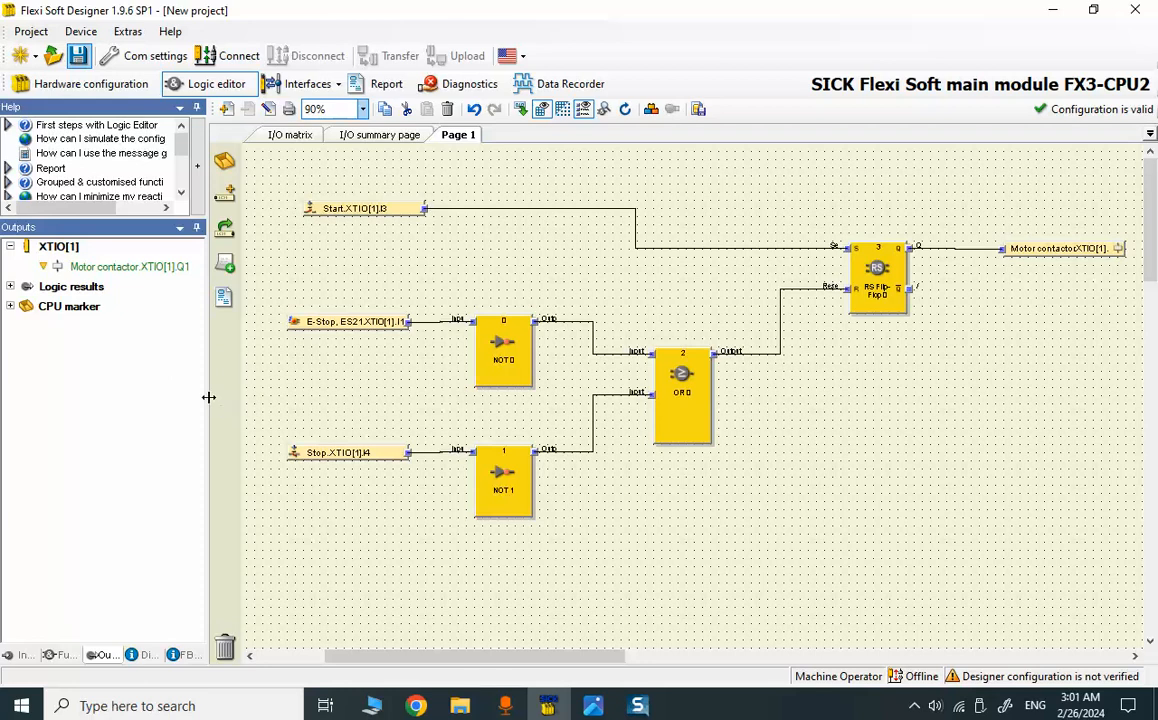
left_click_drag(208, 397, 184, 413)
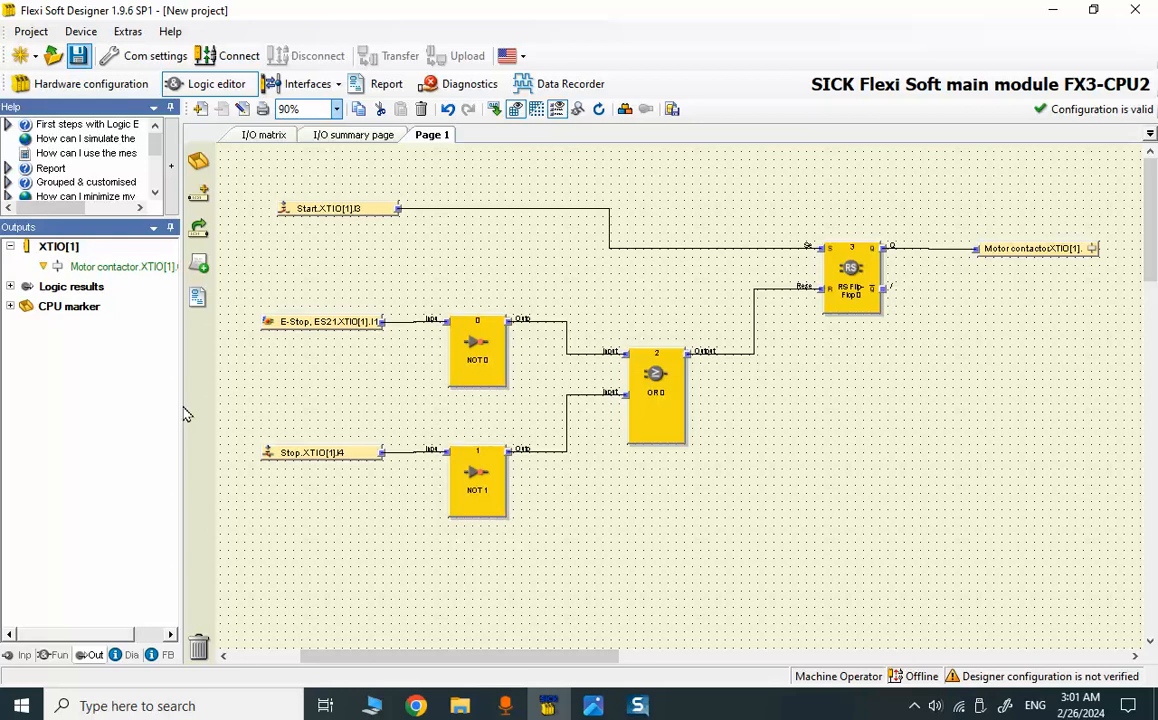
Step: Start the logic simulation in run mode and activate the E-Stop ES21 and Stop I4 inputs
left_click(626, 110)
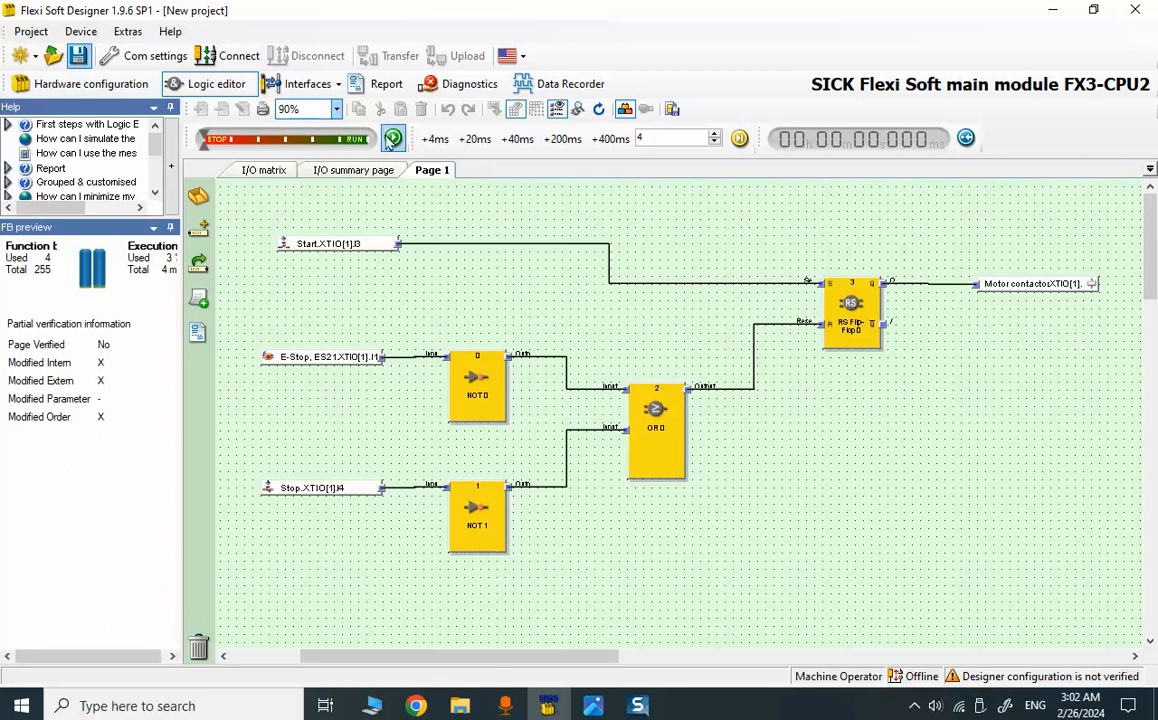
left_click(393, 138)
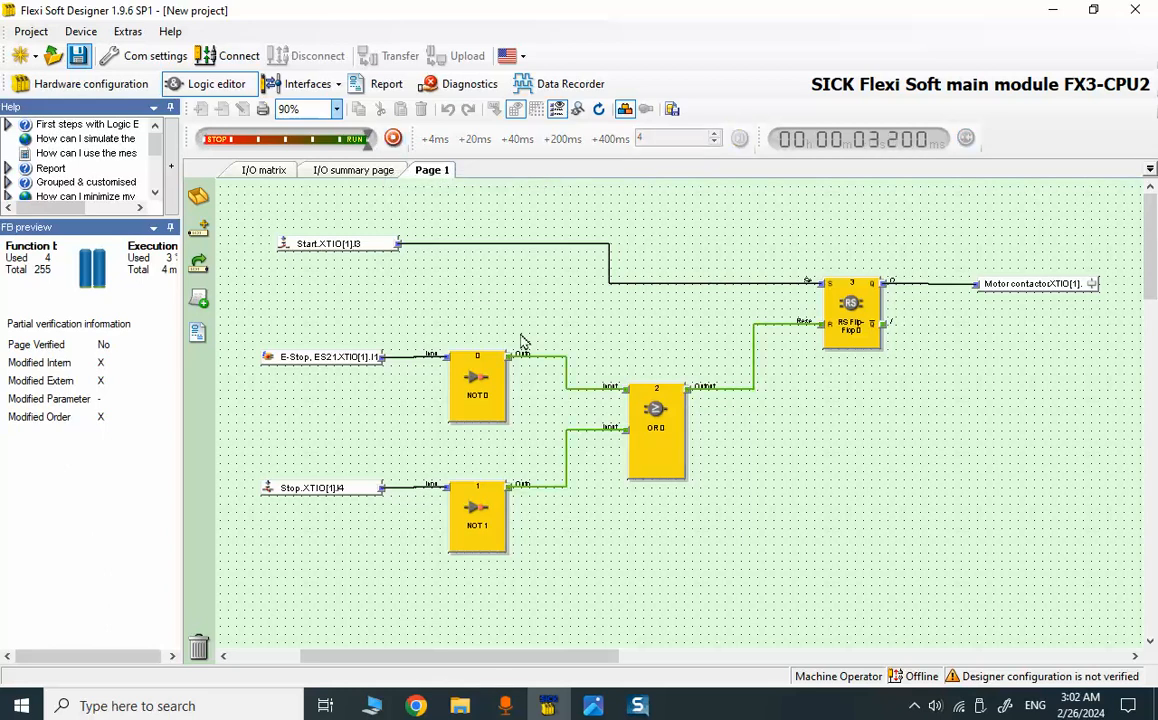
left_click(360, 355)
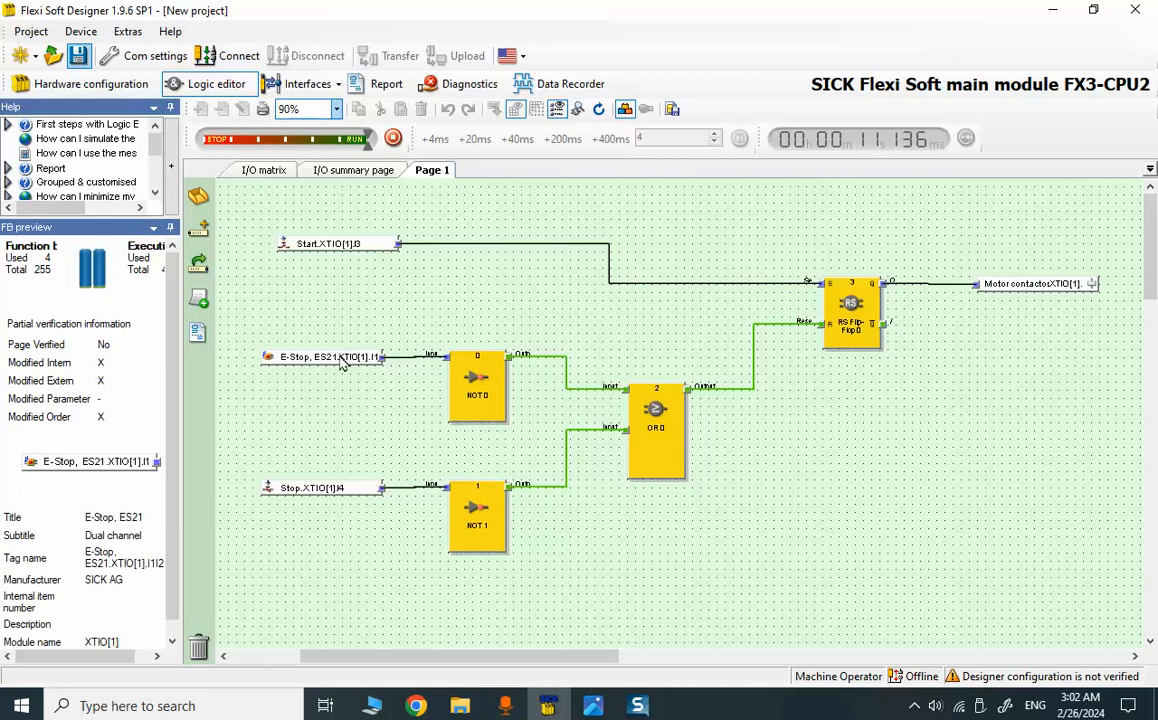
left_click(335, 495)
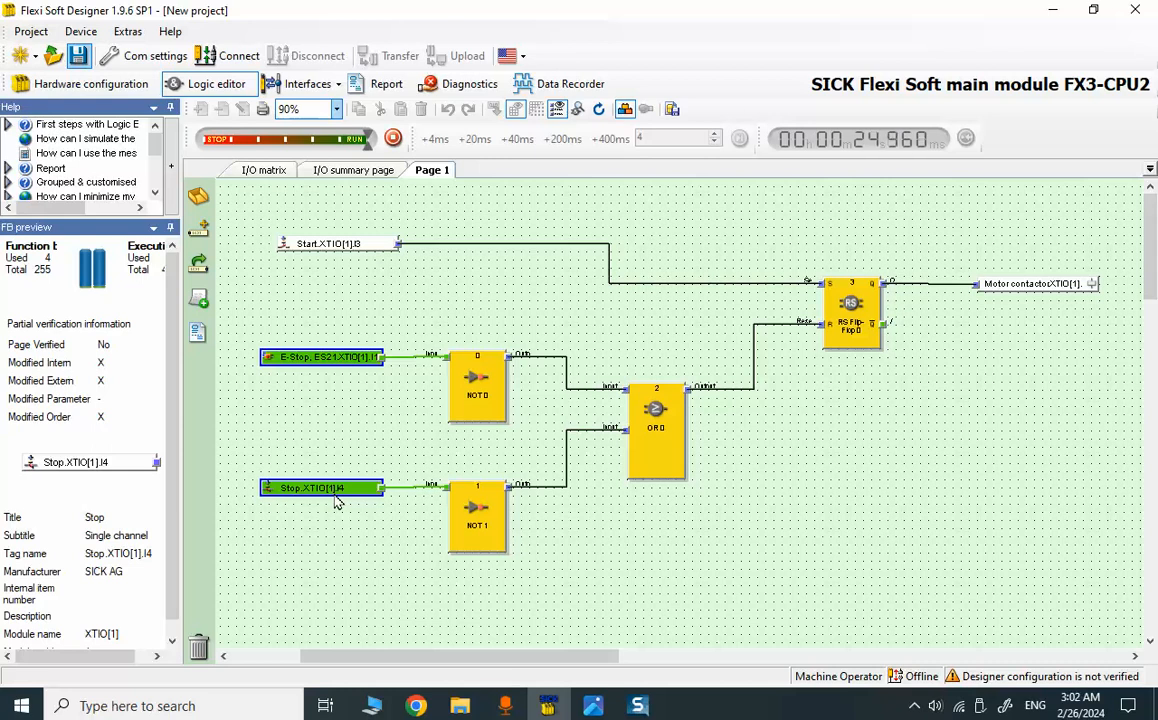
Step: Pulse the Start I3 input on and off in the simulation, and inspect the Motor contactor output
left_click(318, 245)
left_click(322, 250)
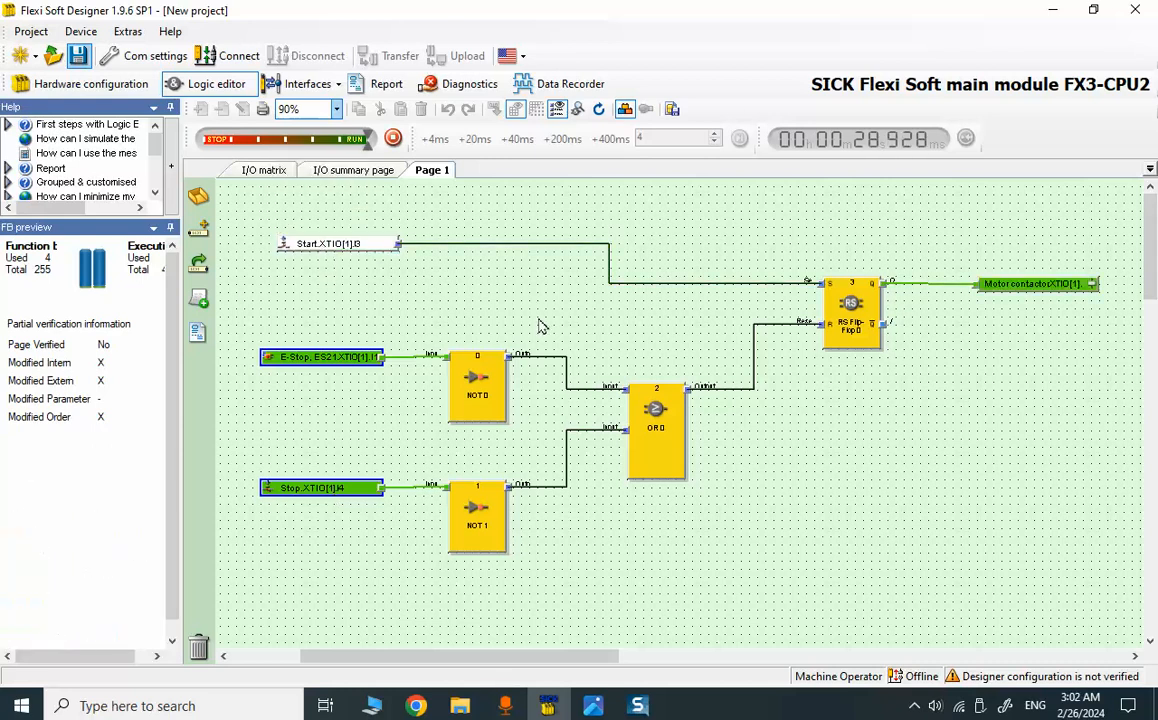
left_click(1003, 285)
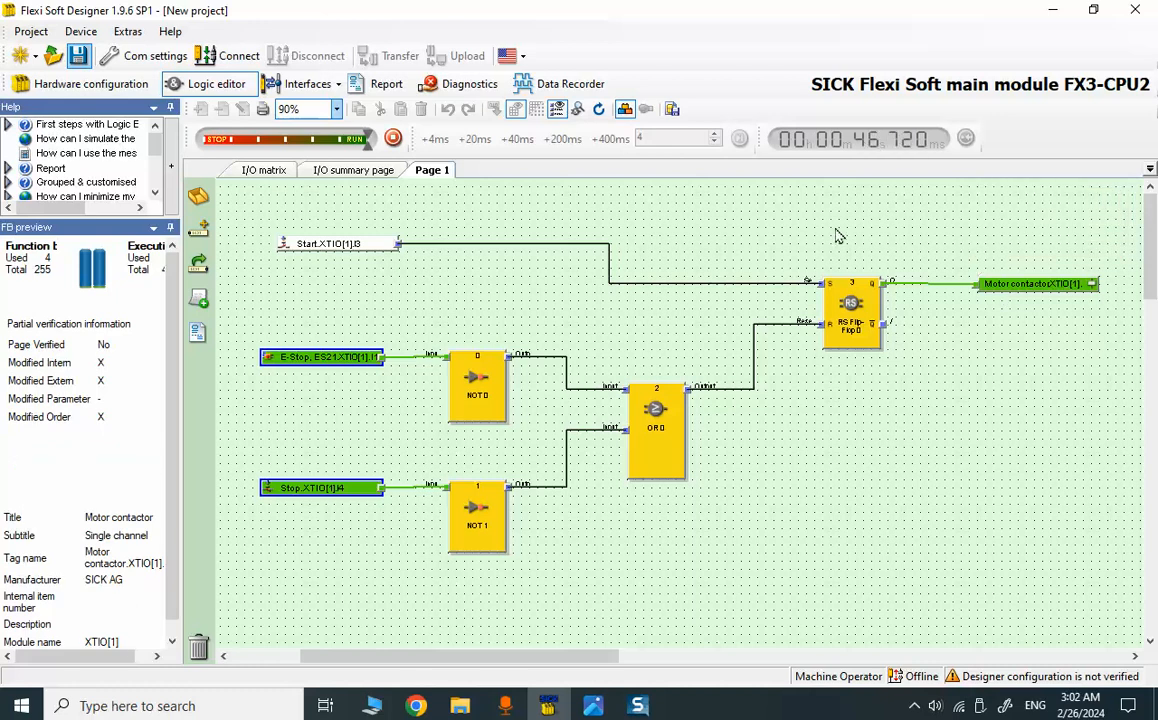
Step: Toggle the Start I3 input on and off twice in the running simulation while the Motor contactor output is active
left_click(349, 251)
left_click(349, 251)
left_click(349, 251)
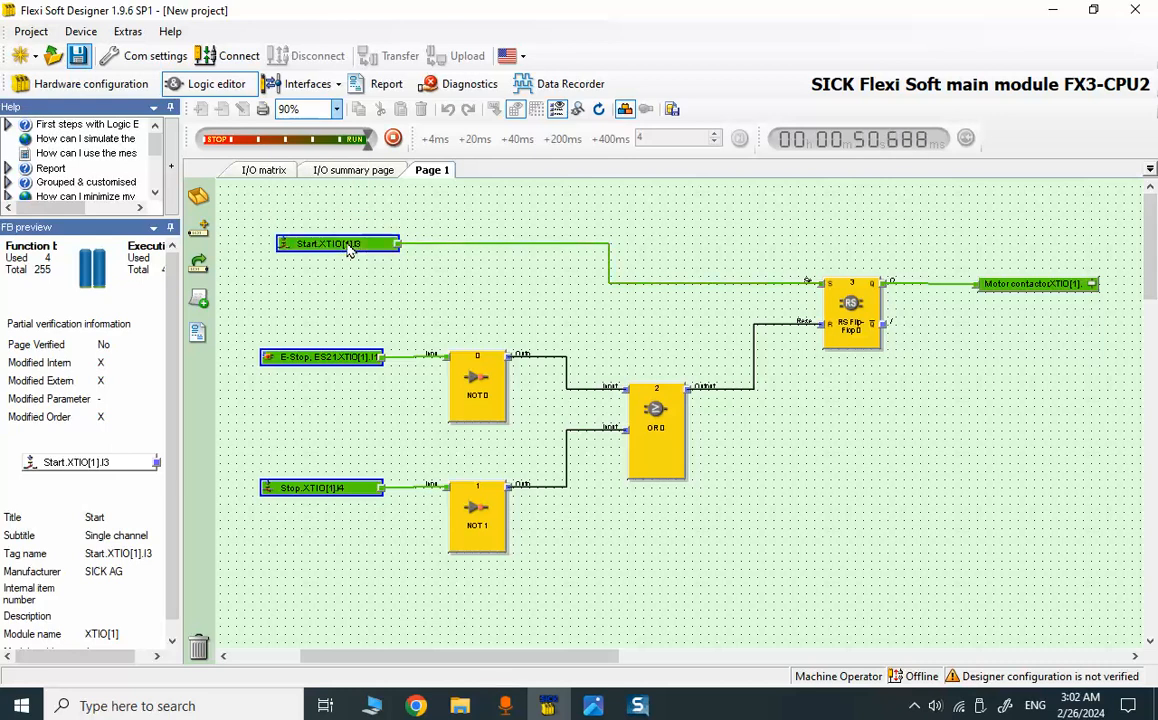
left_click(349, 251)
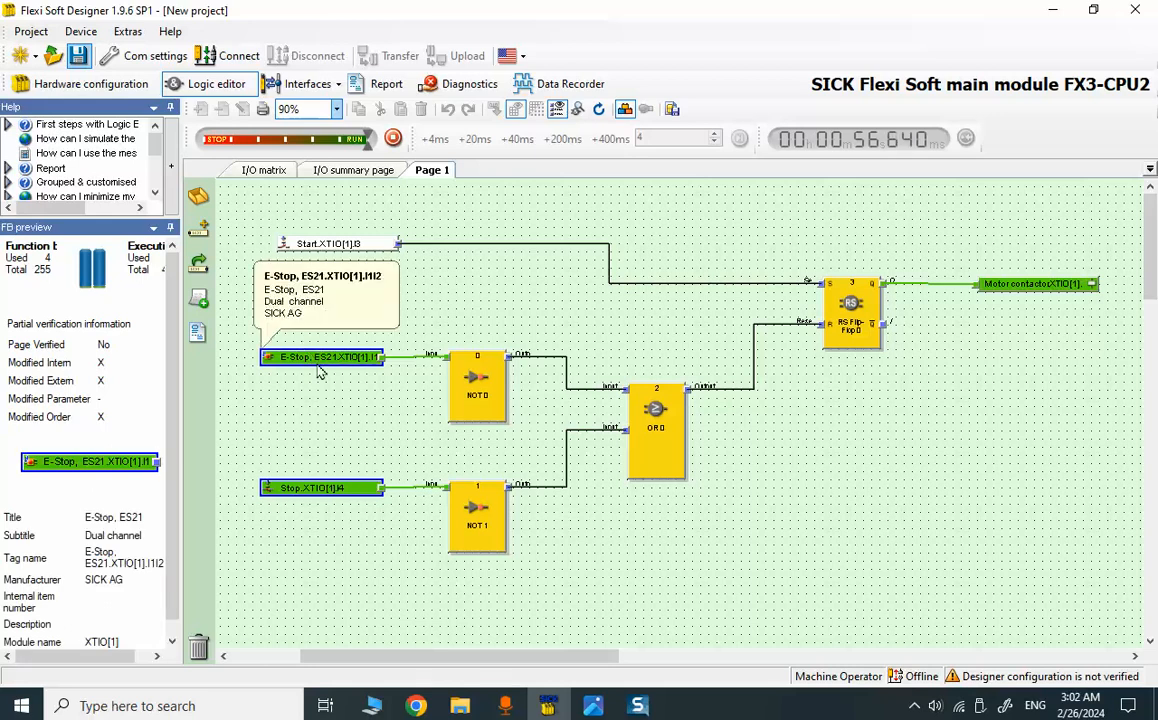
Step: Test the stop function by switching Stop I4 off and on, pulsing Start I3, and switching Stop I4 off and on again
left_click(337, 490)
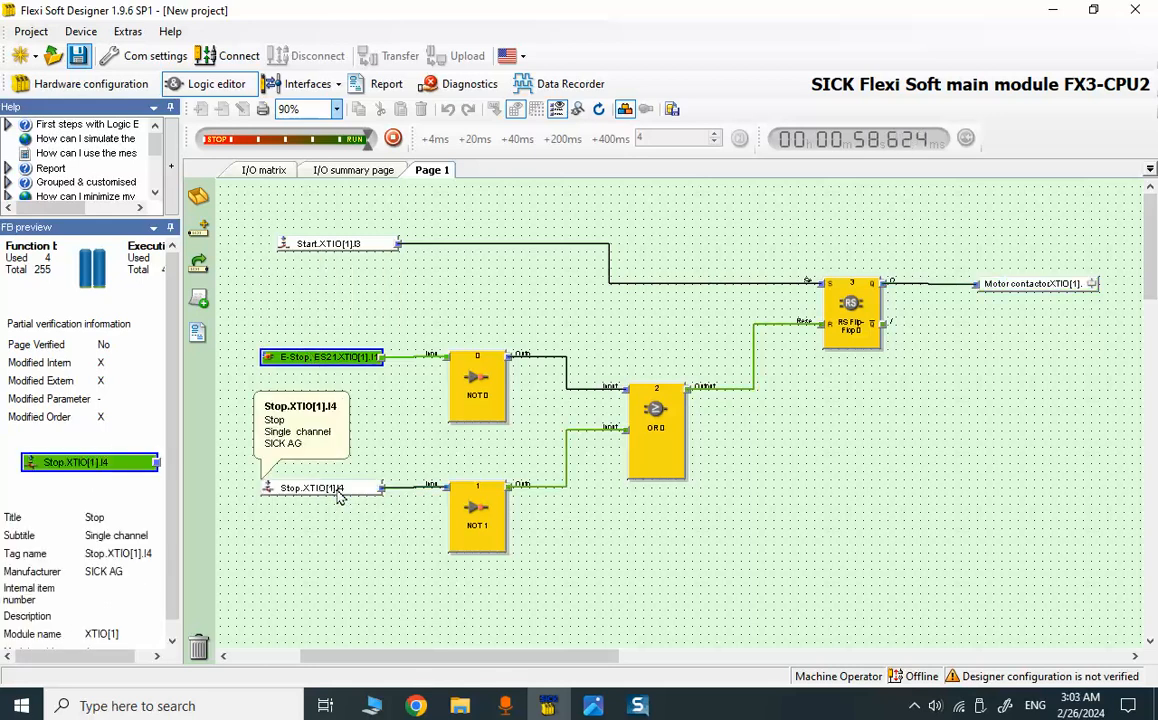
left_click(338, 492)
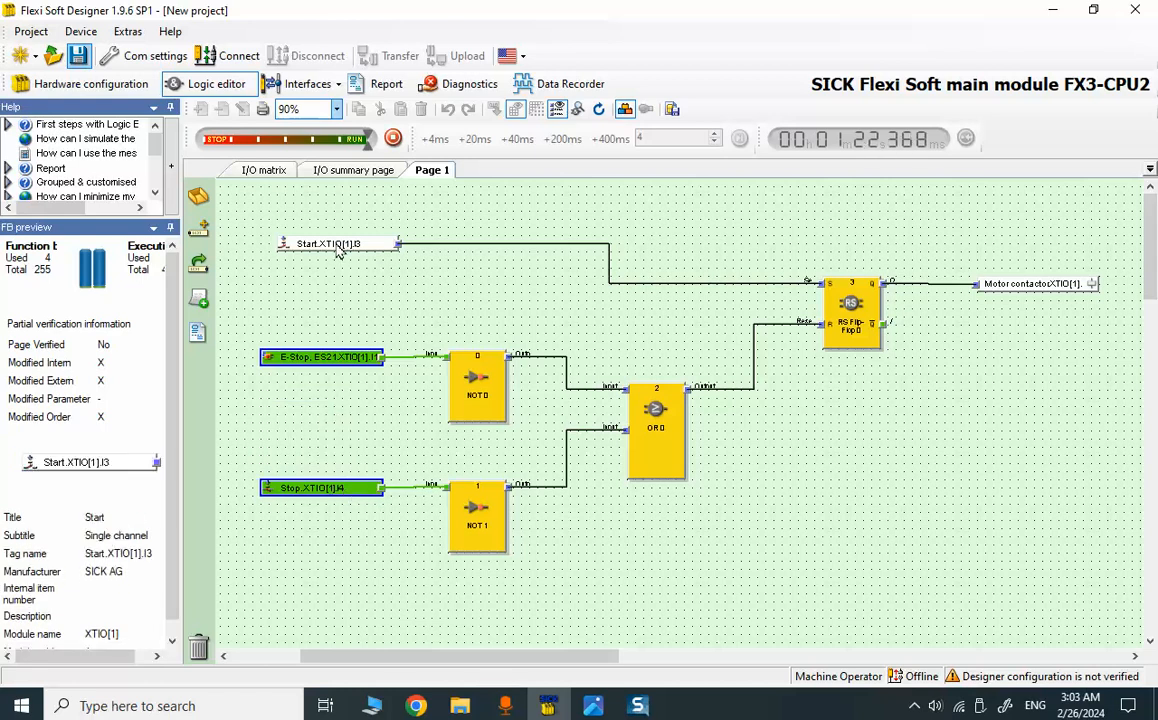
left_click(300, 244)
left_click(300, 244)
left_click(368, 489)
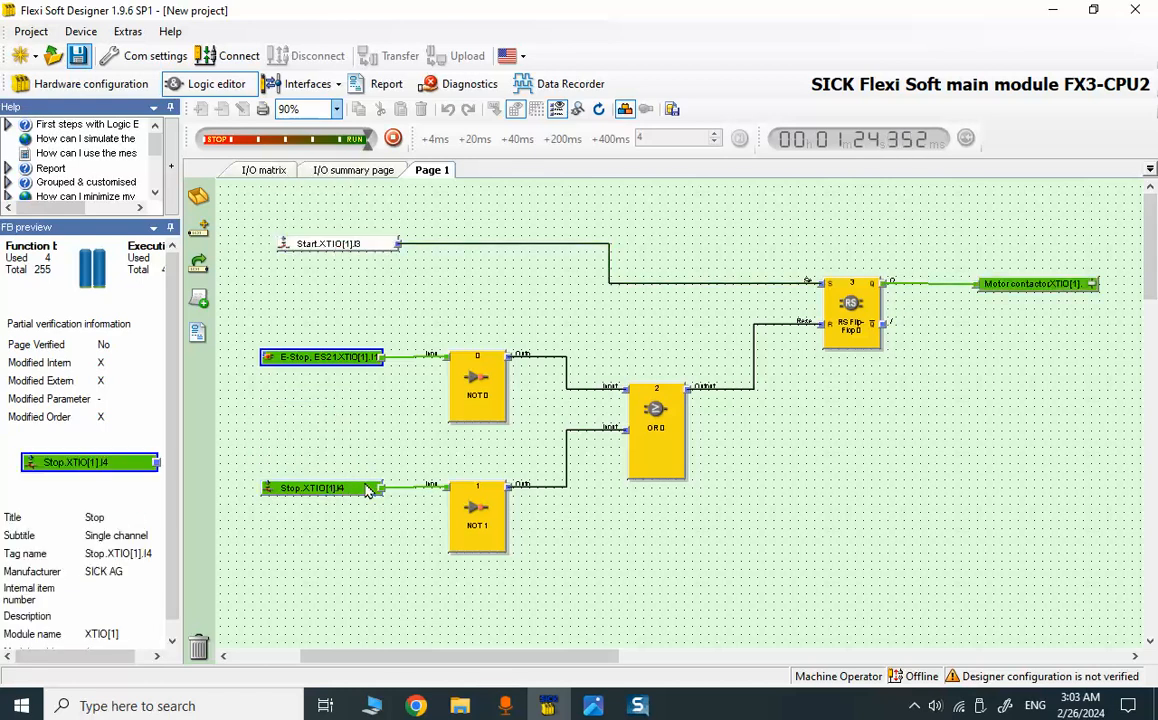
left_click(368, 489)
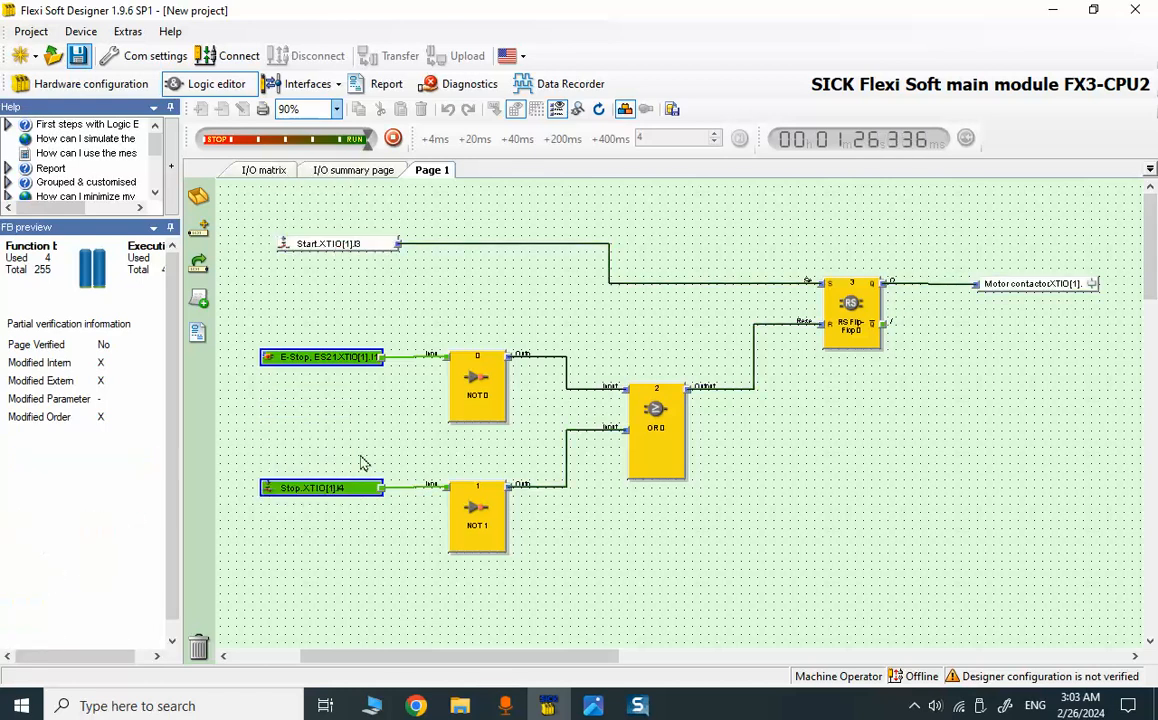
Step: Activate the Start I3 input and keep it on while switching Stop I4 off and back on
left_click(311, 246)
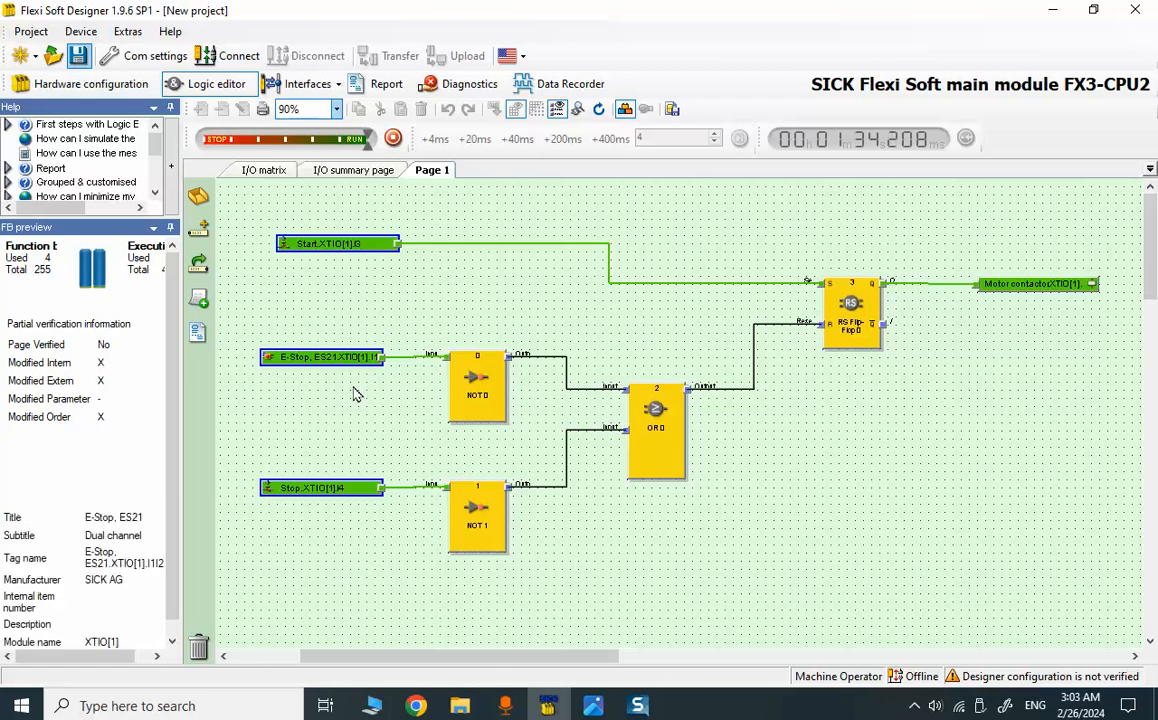
left_click(328, 490)
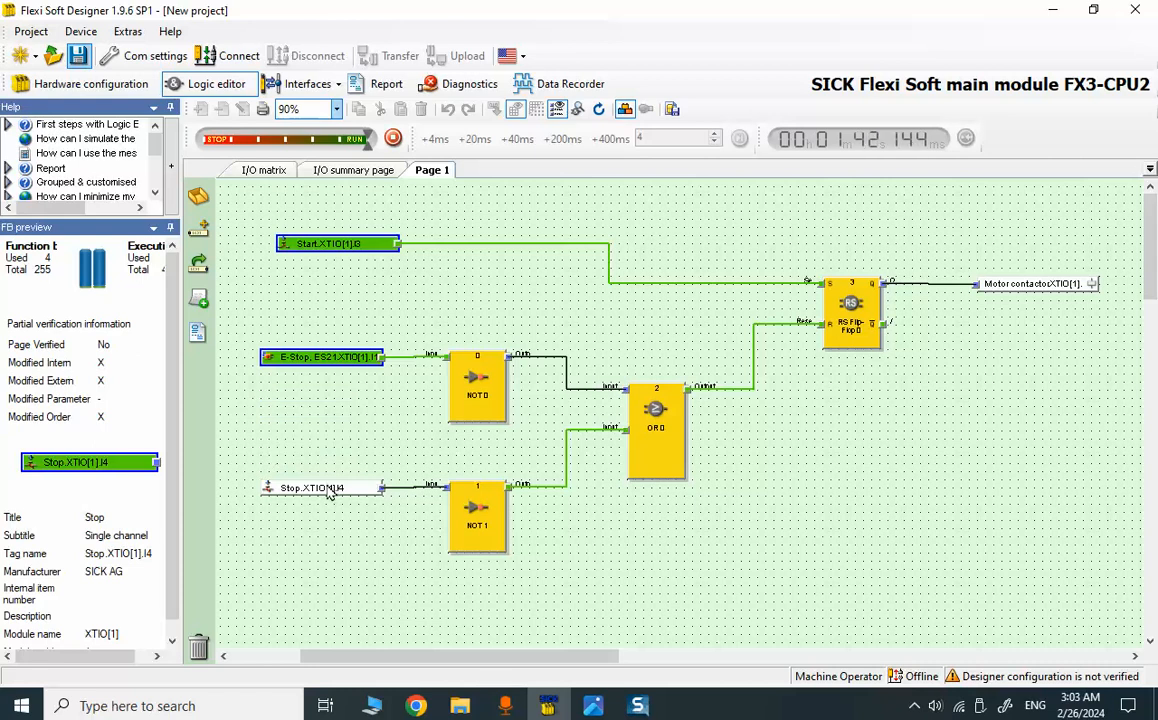
left_click(329, 492)
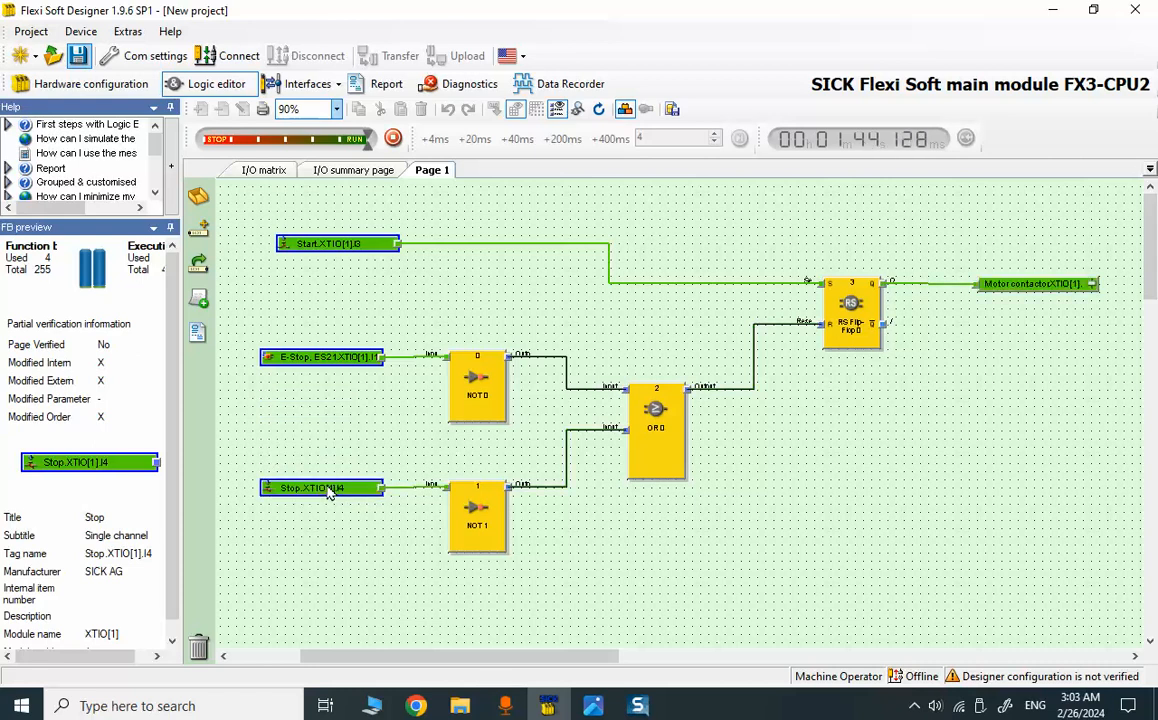
Step: Switch the E-Stop ES21 input off and back on twice while Start I3 is held active
left_click(341, 366)
left_click(341, 366)
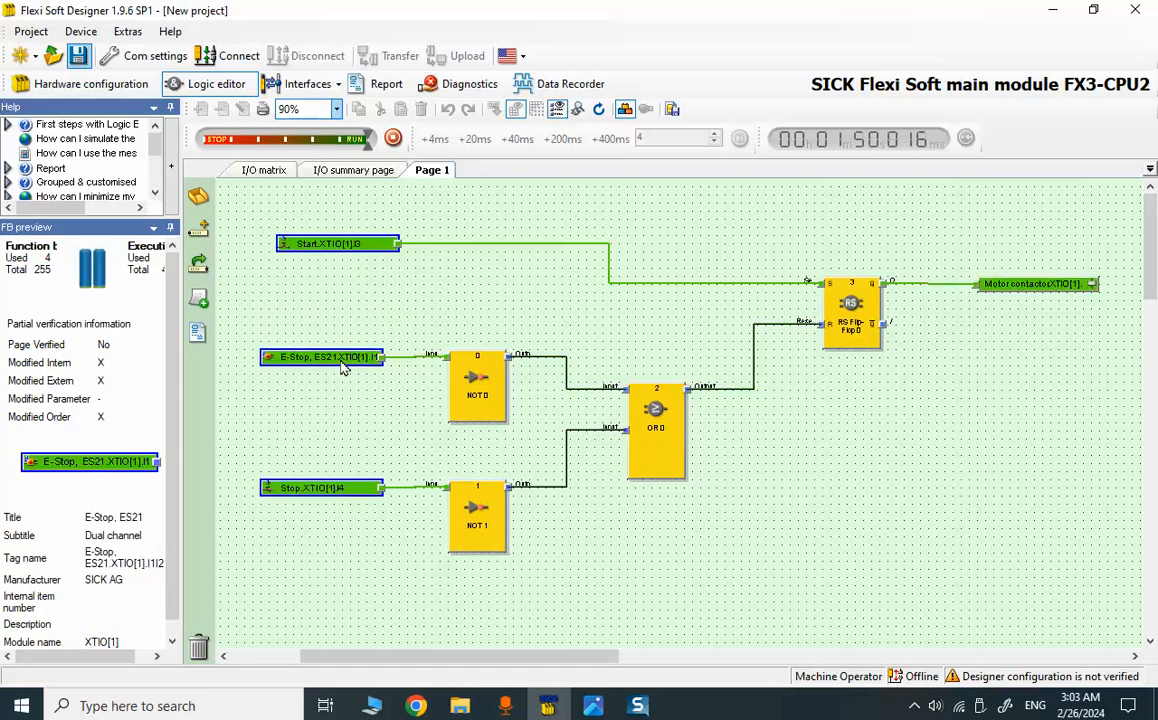
left_click(341, 366)
left_click(341, 366)
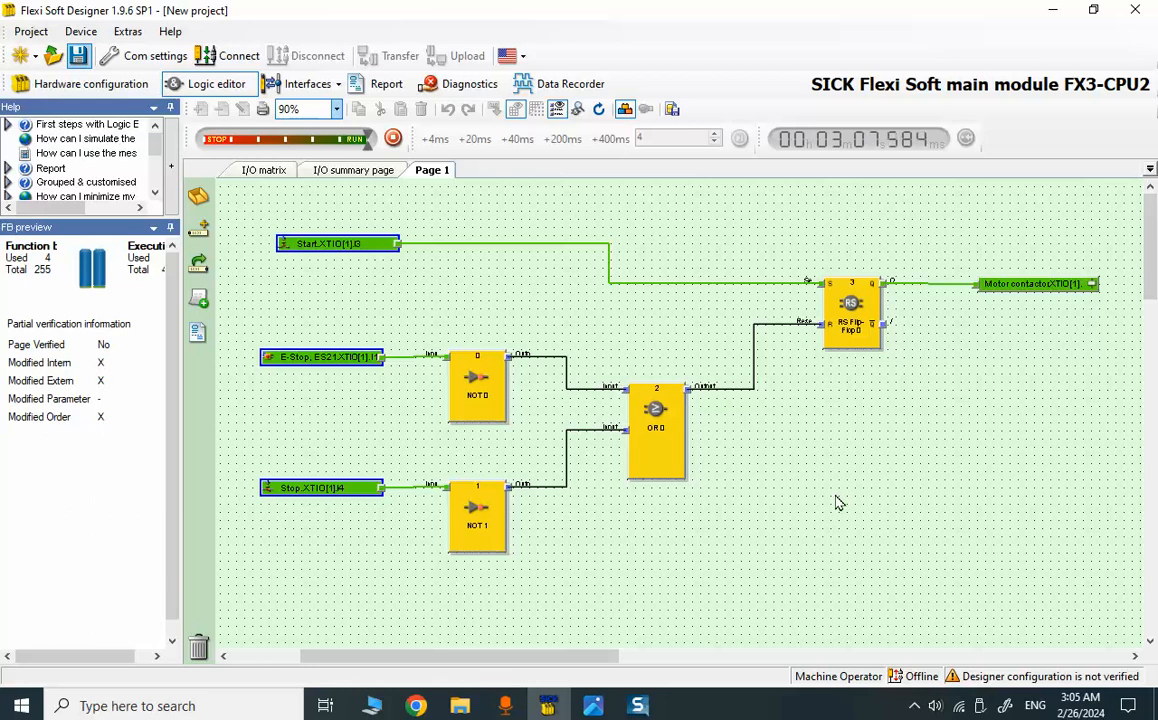
Step: Open the I/O matrix and switch Stop I4 off and back on there
left_click(261, 172)
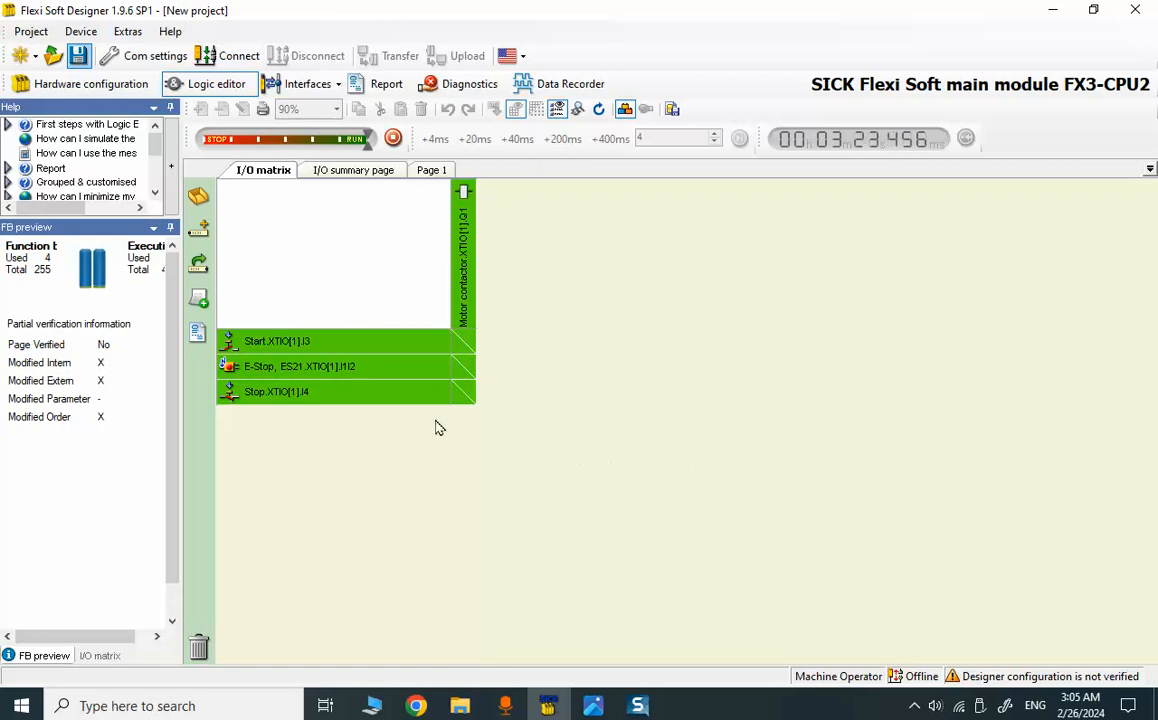
left_click(354, 396)
left_click(352, 396)
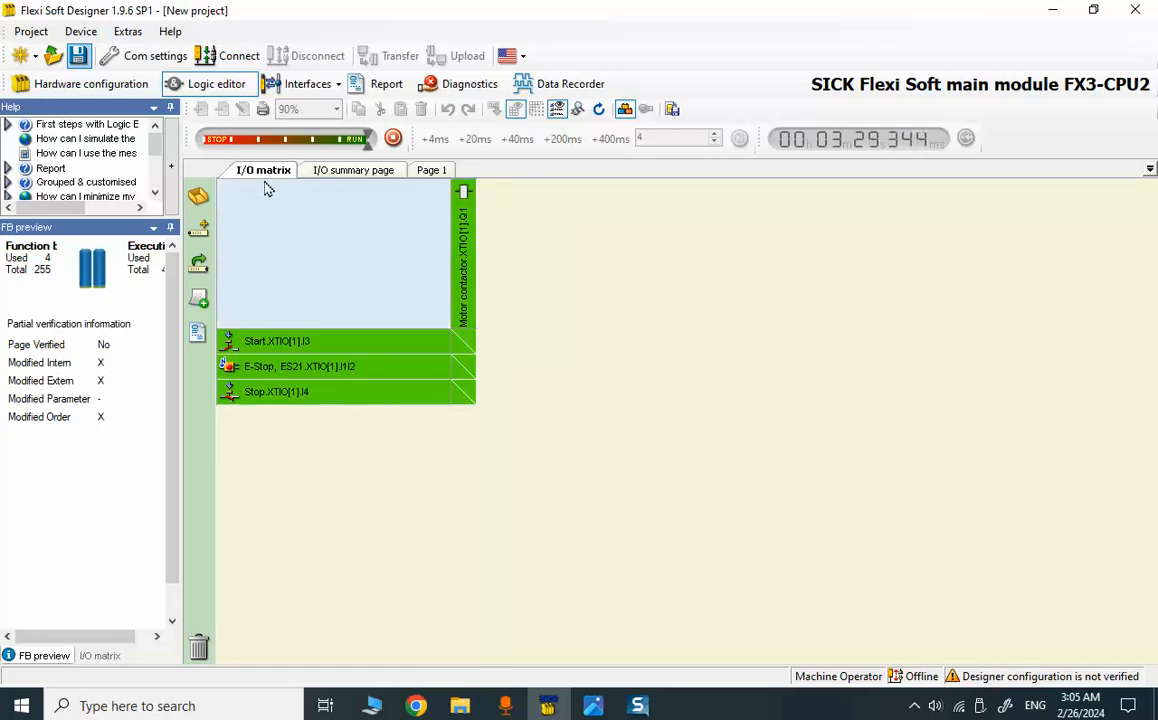
Step: Deactivate Start I3 in the I/O matrix, switch Stop I4 off and back on, and pulse Start I3 again
left_click(319, 347)
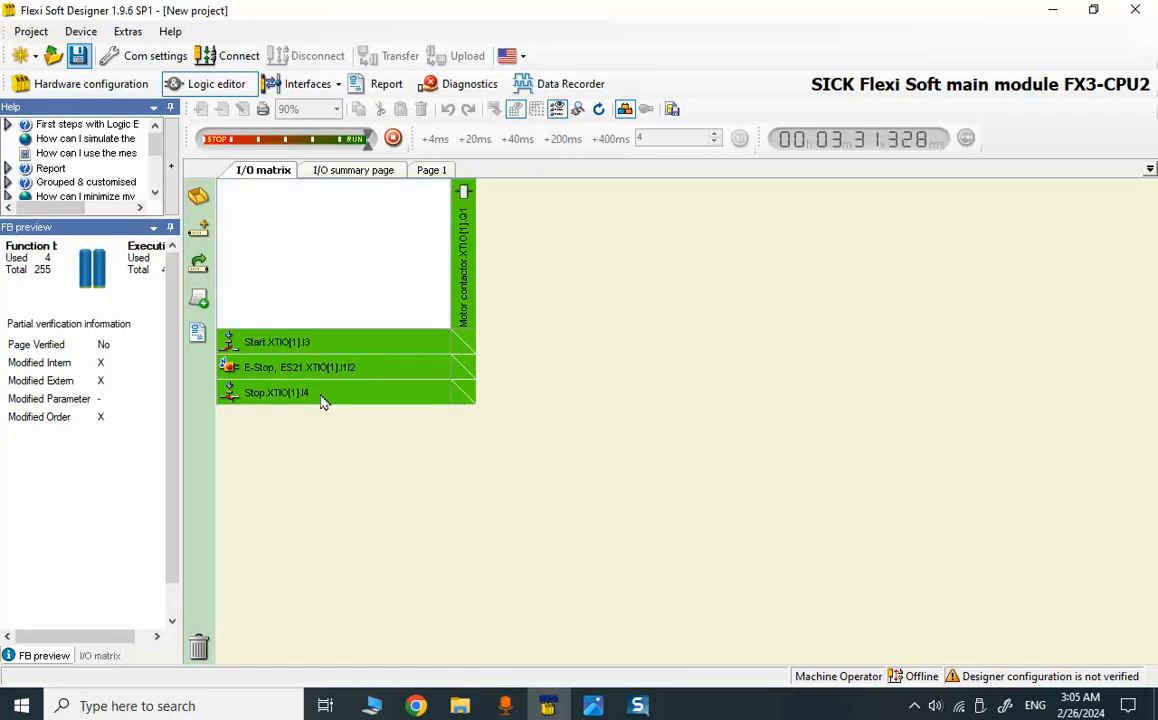
left_click(319, 394)
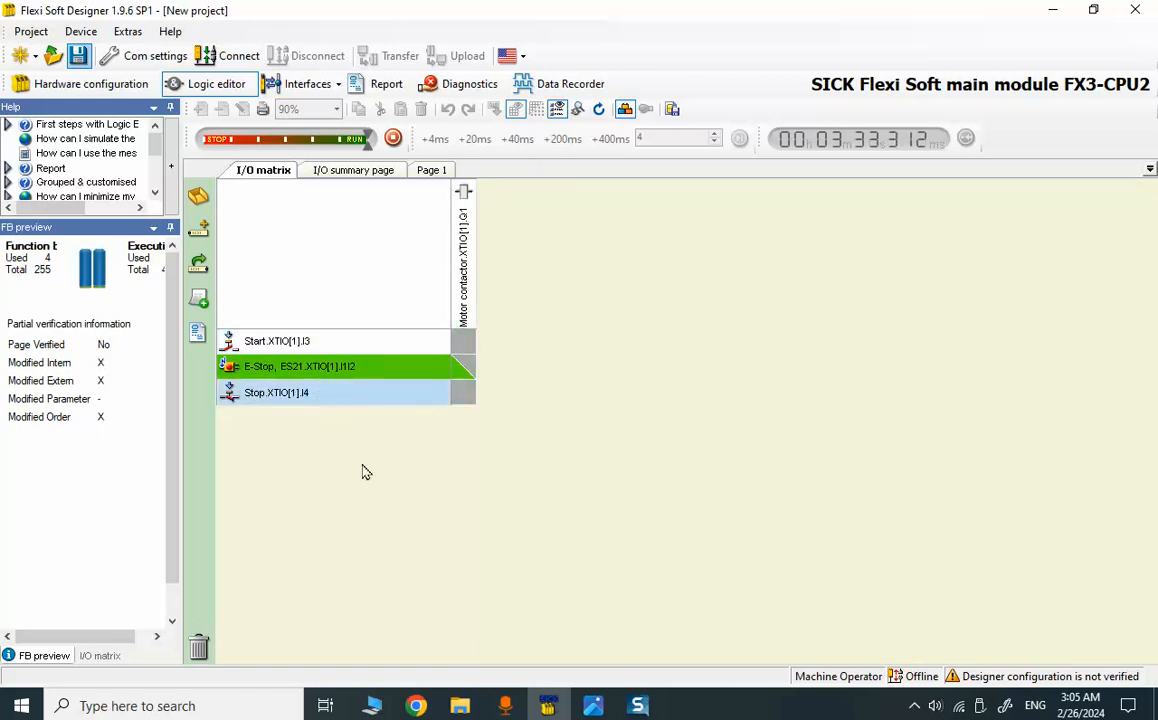
left_click(251, 400)
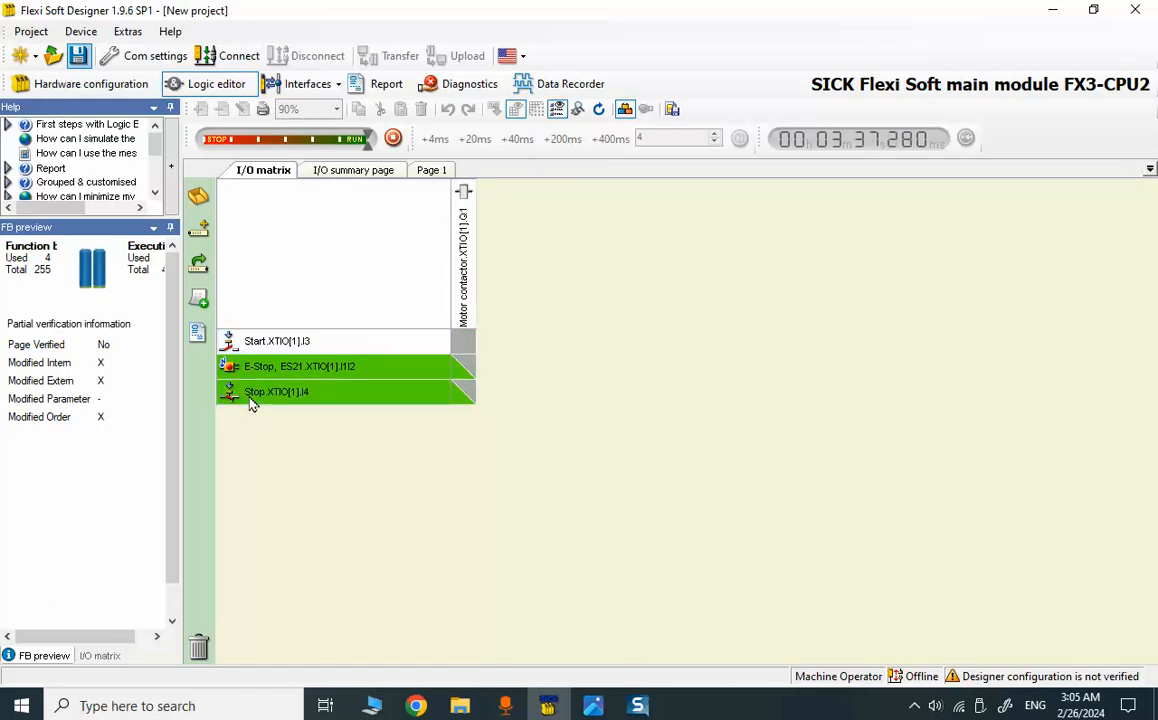
left_click(265, 345)
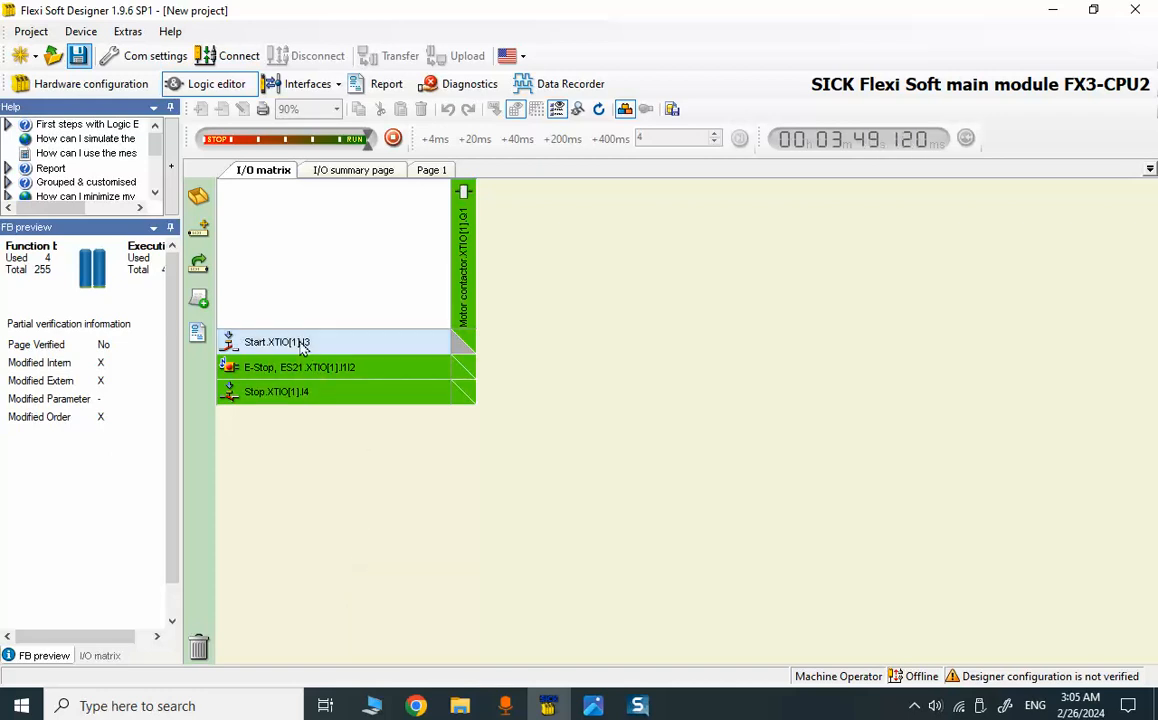
Step: Deactivate the E-Stop ES21 and Stop I4 inputs in the I/O matrix, and test Start I3 by switching it on and off
left_click(269, 376)
left_click(276, 400)
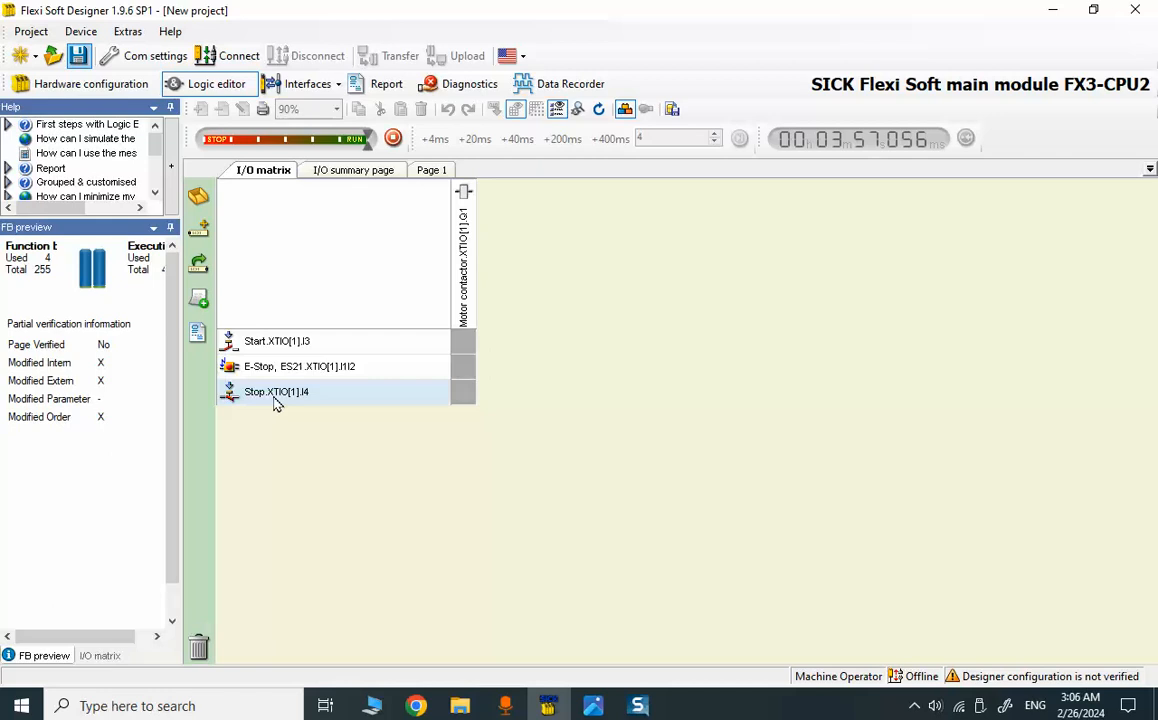
left_click(257, 346)
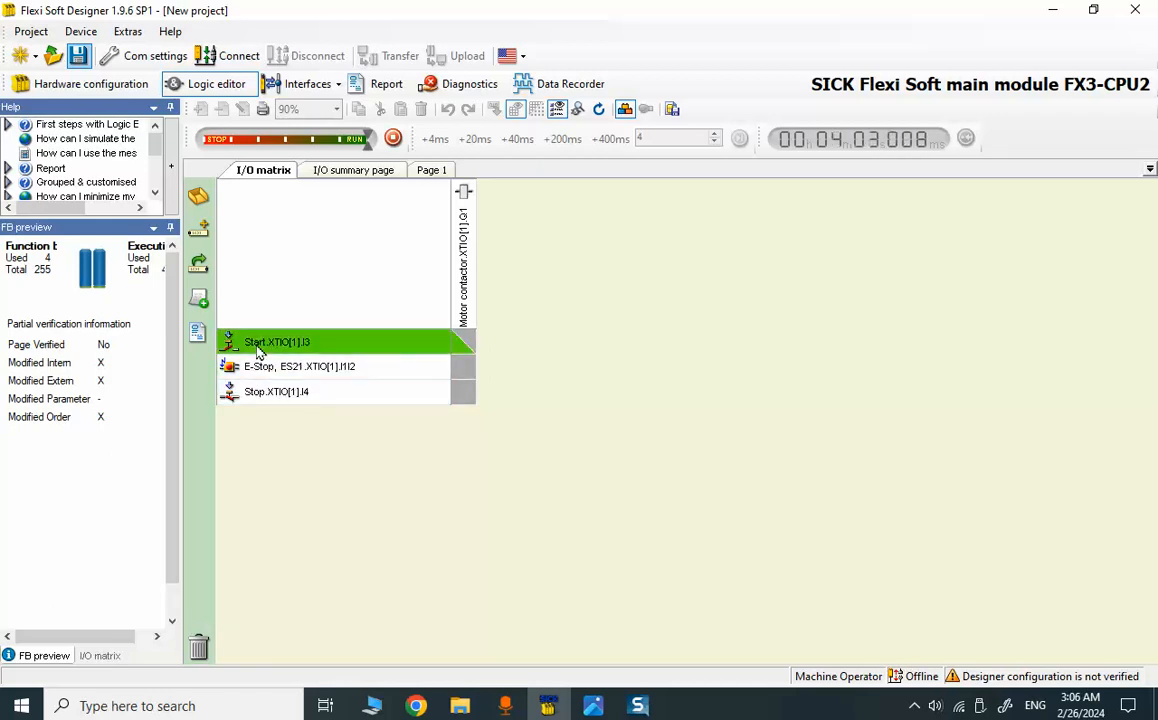
left_click(262, 343)
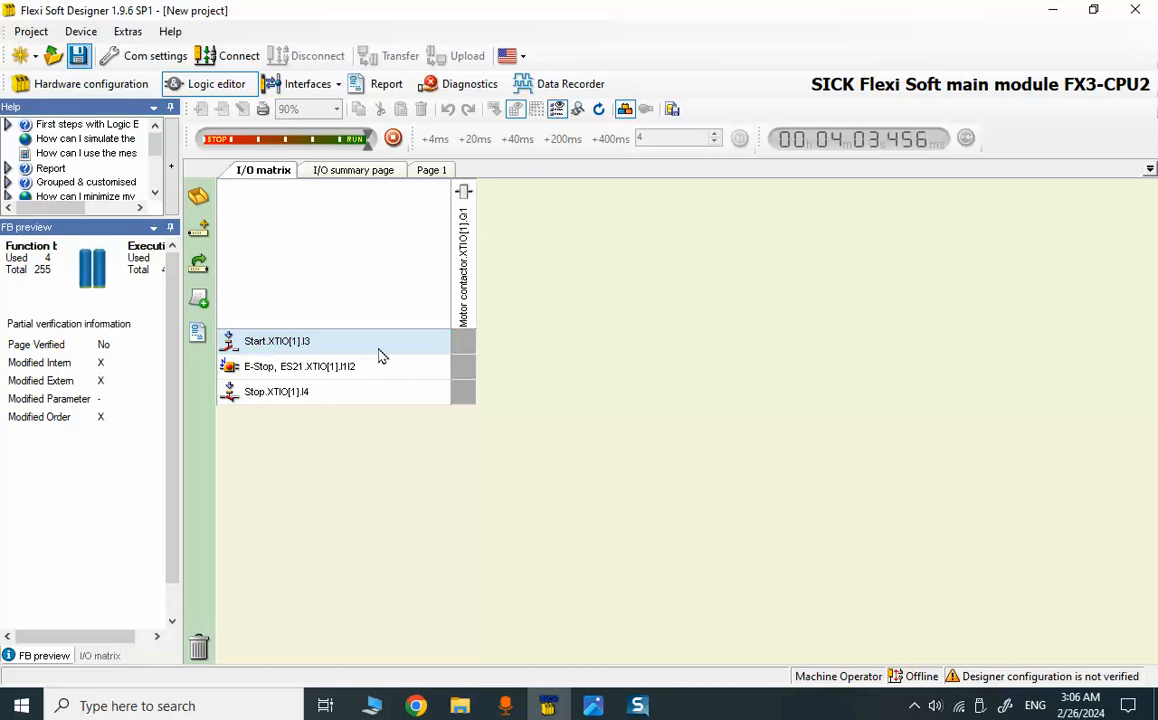
Step: Reactivate the E-Stop ES21 and Stop I4 inputs in the I/O matrix, and pulse Start I3 on and off
left_click(290, 367)
left_click(283, 392)
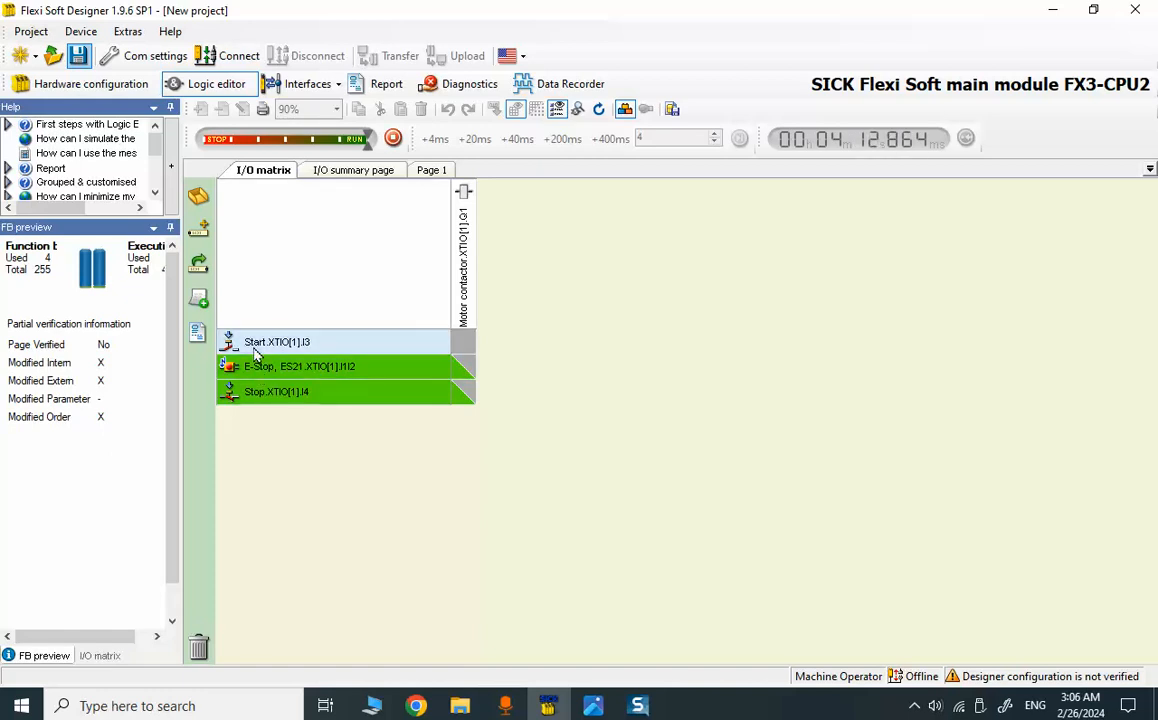
left_click(254, 352)
left_click(254, 352)
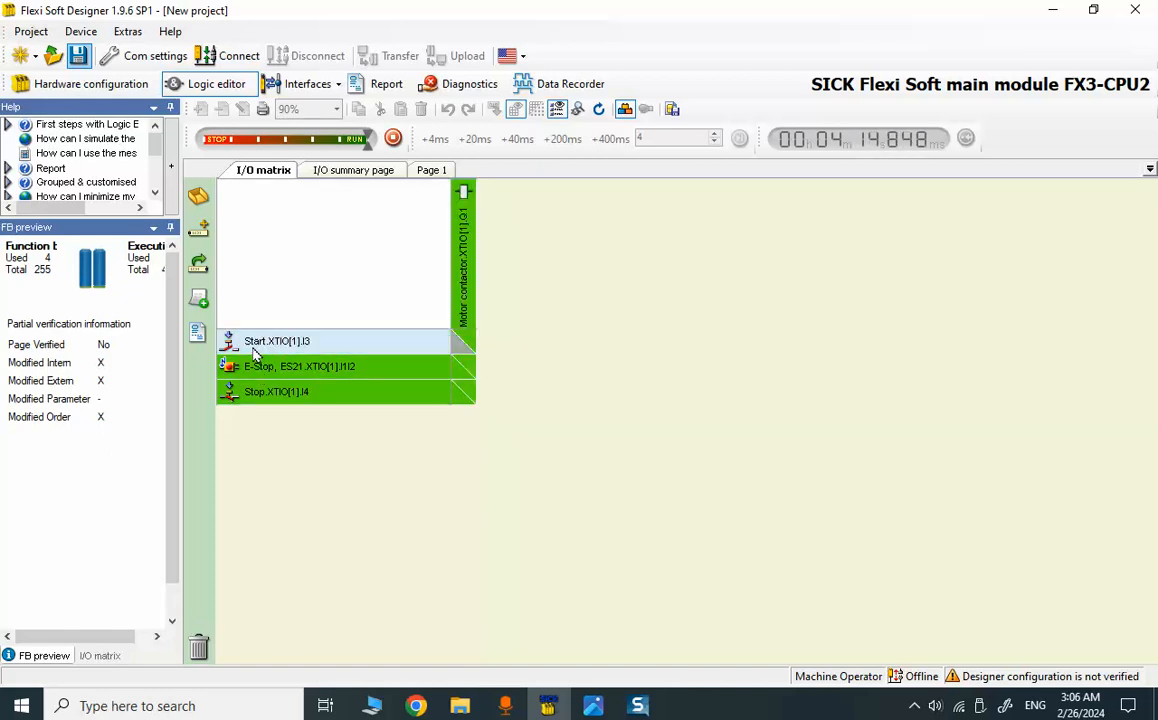
Step: Switch E-Stop ES21 off and back on in the I/O matrix, and activate Start I3 to restart the motor contactor
left_click(253, 376)
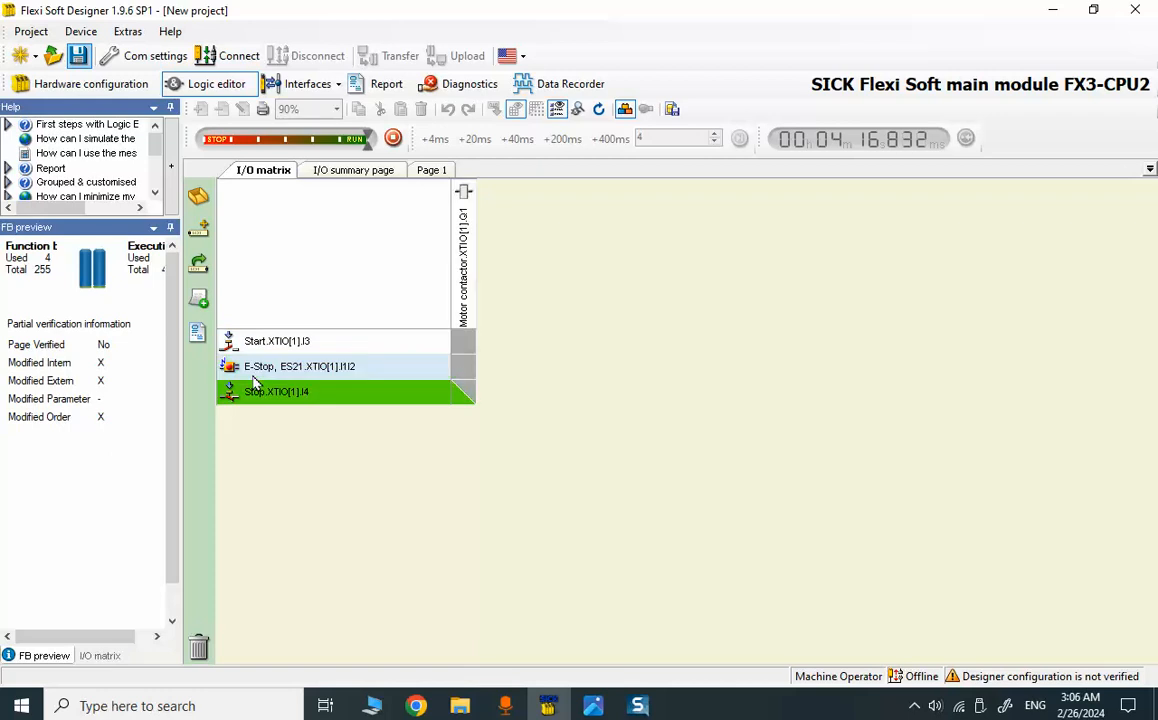
left_click(253, 376)
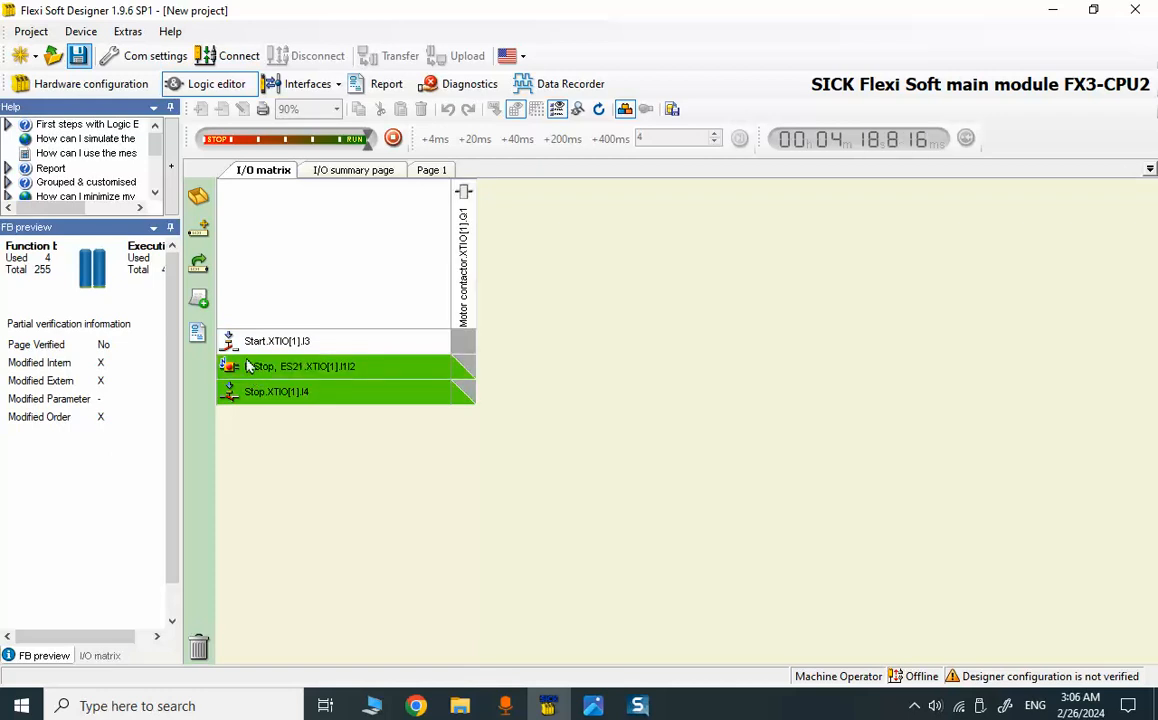
left_click(253, 343)
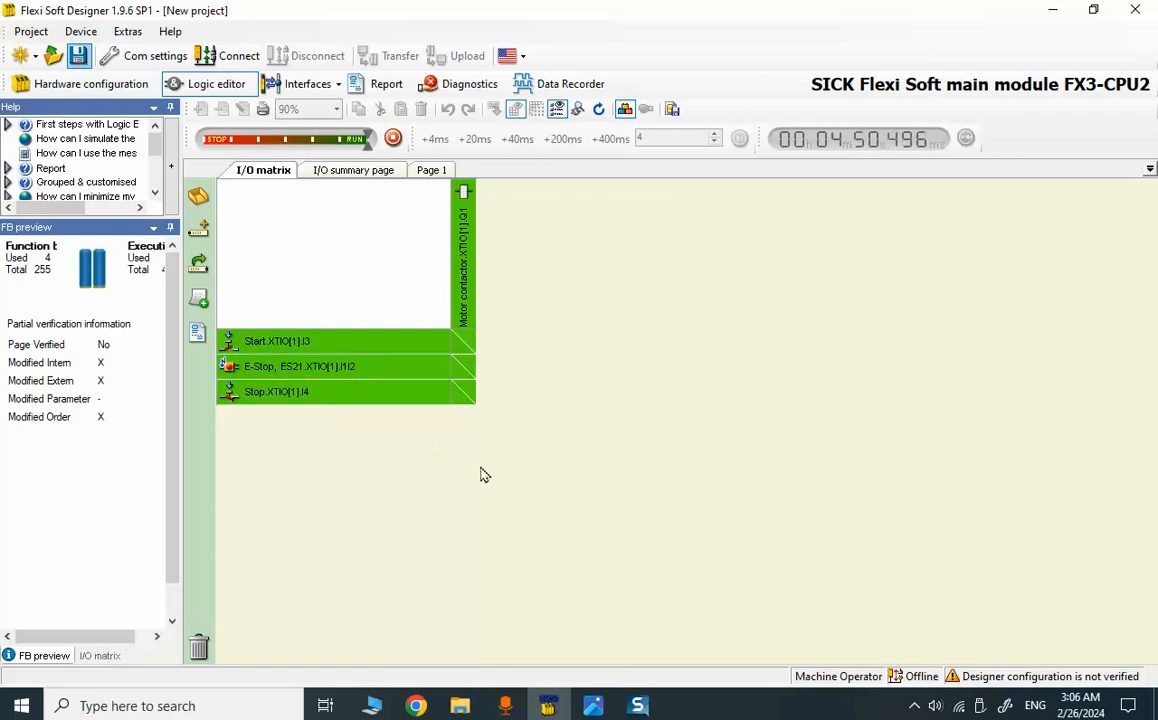
Step: Switch to the image viewer to display the disclaimer in INFO.jpg
left_click(593, 700)
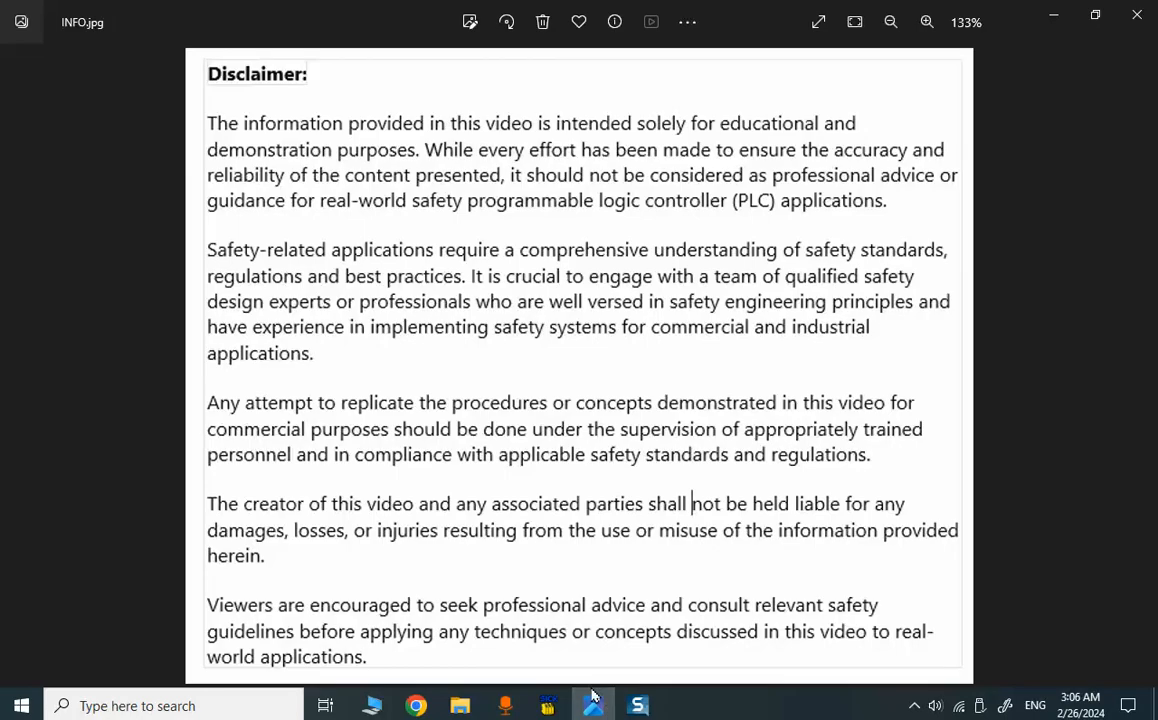